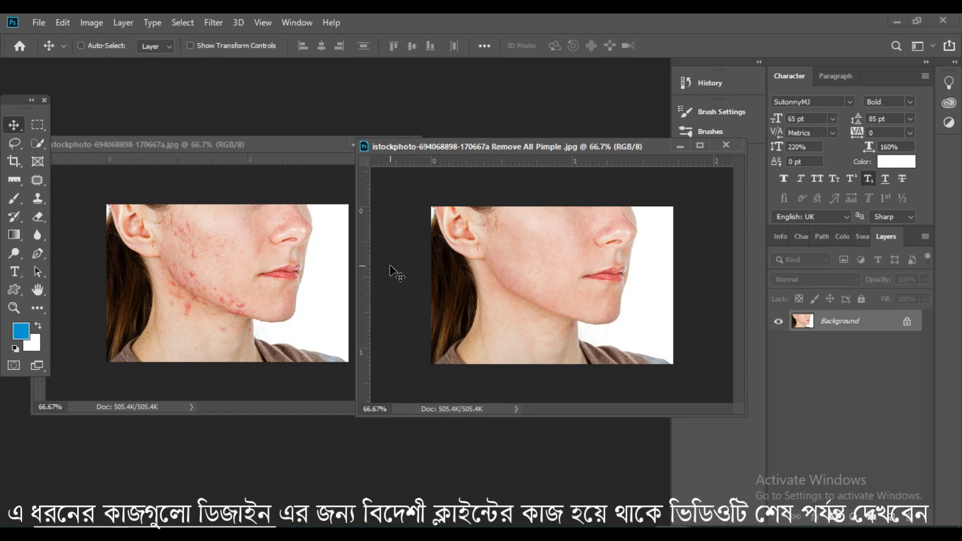
Step: Compare the original and retouched face photos by bringing each window forward and viewing both at 100%
{"action": "left_click", "coordinate": [265, 151]}
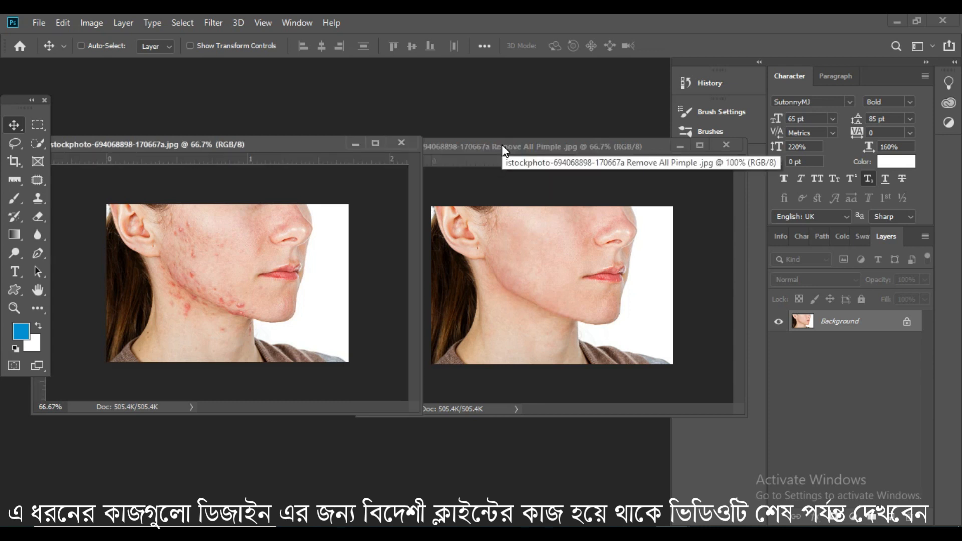
{"action": "left_click", "coordinate": [278, 139]}
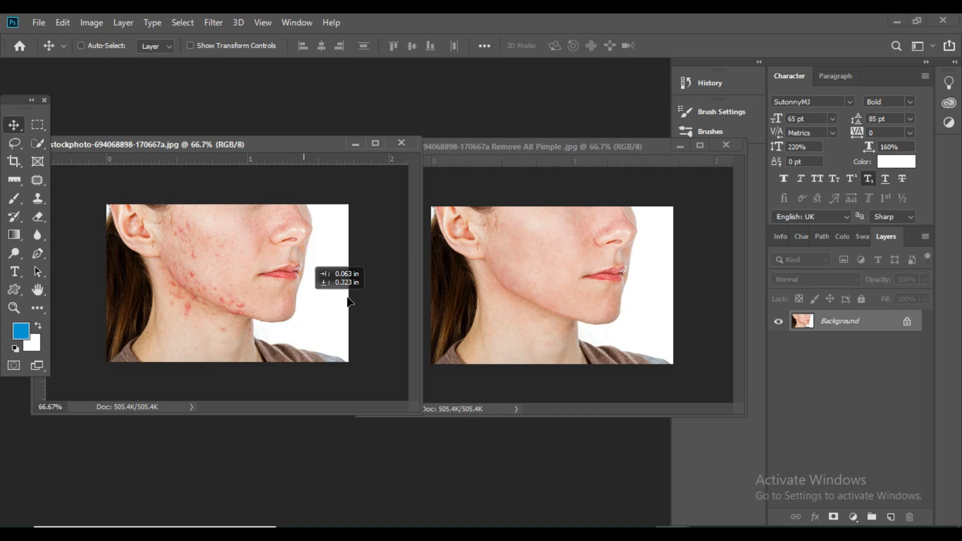
{"action": "left_click", "coordinate": [295, 272], "text": "ctrl"}
{"action": "left_click", "coordinate": [295, 272], "text": "ctrl"}
{"action": "left_click", "coordinate": [294, 275], "text": "ctrl+alt"}
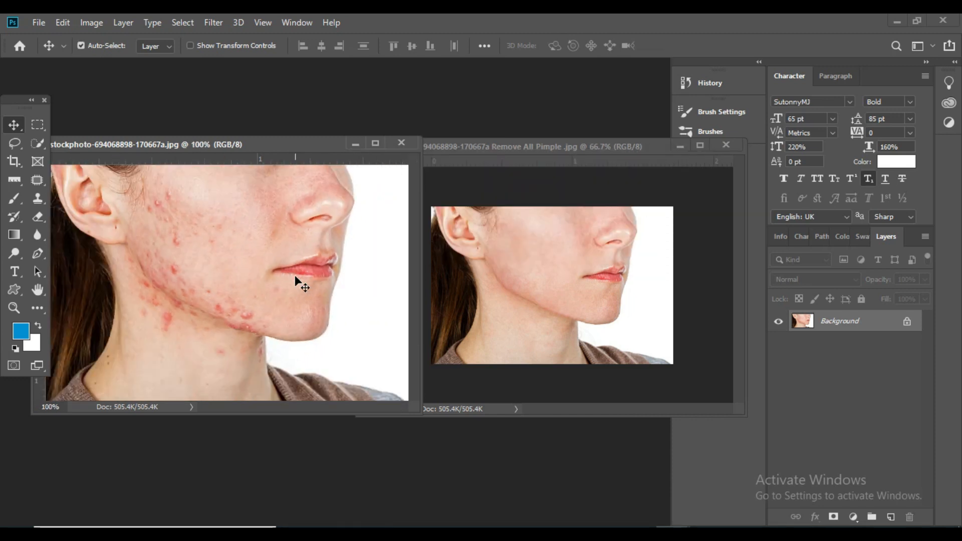
{"action": "left_click", "coordinate": [608, 301]}
{"action": "left_click", "coordinate": [601, 296], "text": "ctrl"}
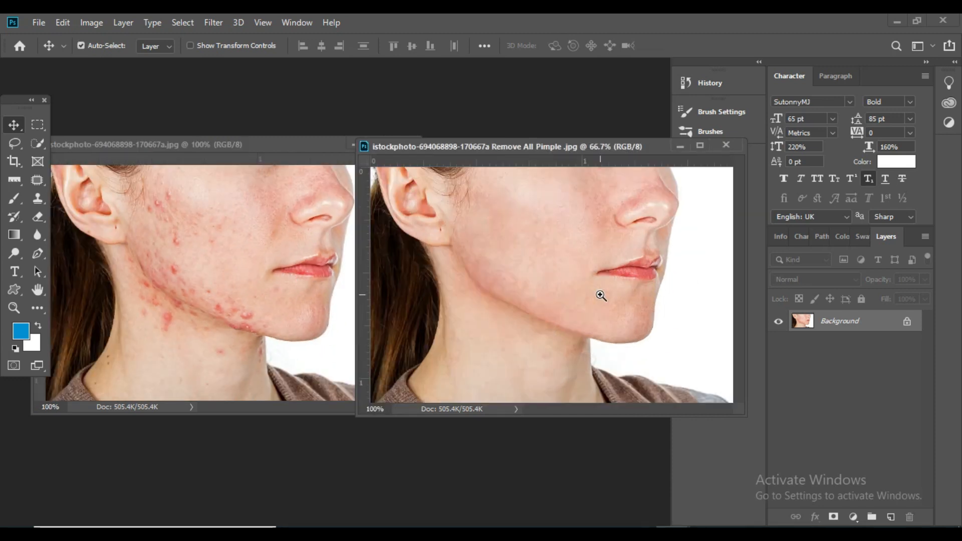
{"action": "left_click", "coordinate": [559, 290], "text": "ctrl"}
{"action": "left_click", "coordinate": [635, 314], "text": "ctrl+alt"}
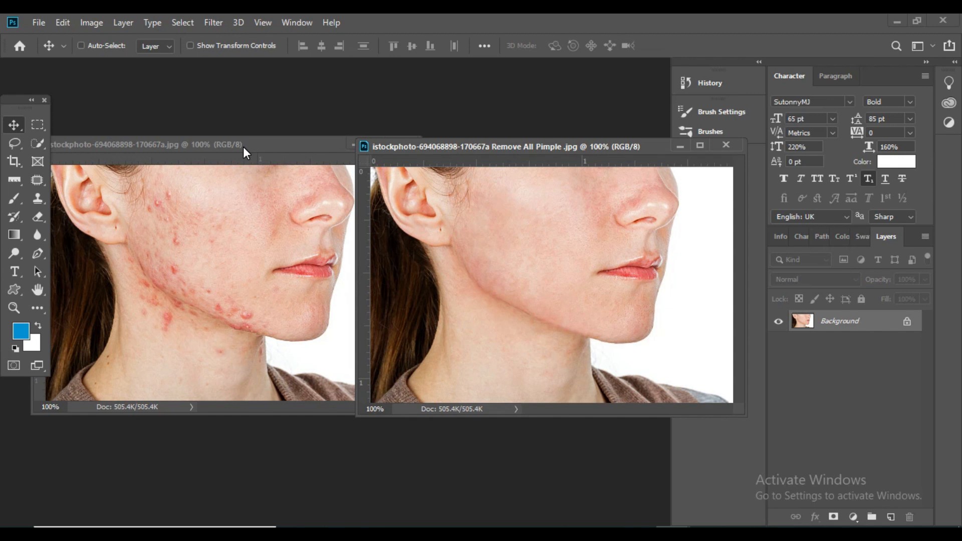
Step: Dock the original photo's window in the workspace and close the retouched copy
{"action": "left_click_drag", "start_coordinate": [243, 148], "coordinate": [250, 63]}
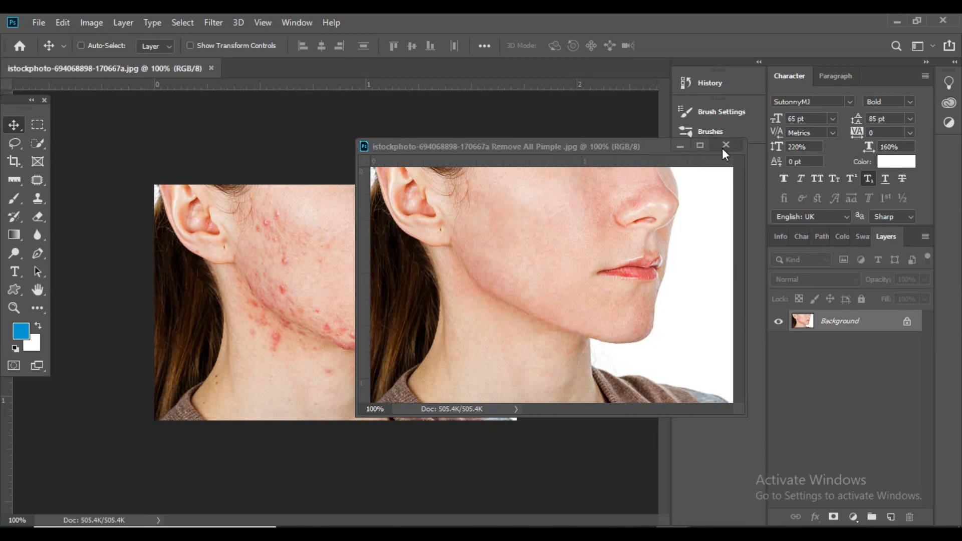
{"action": "left_click", "coordinate": [723, 148]}
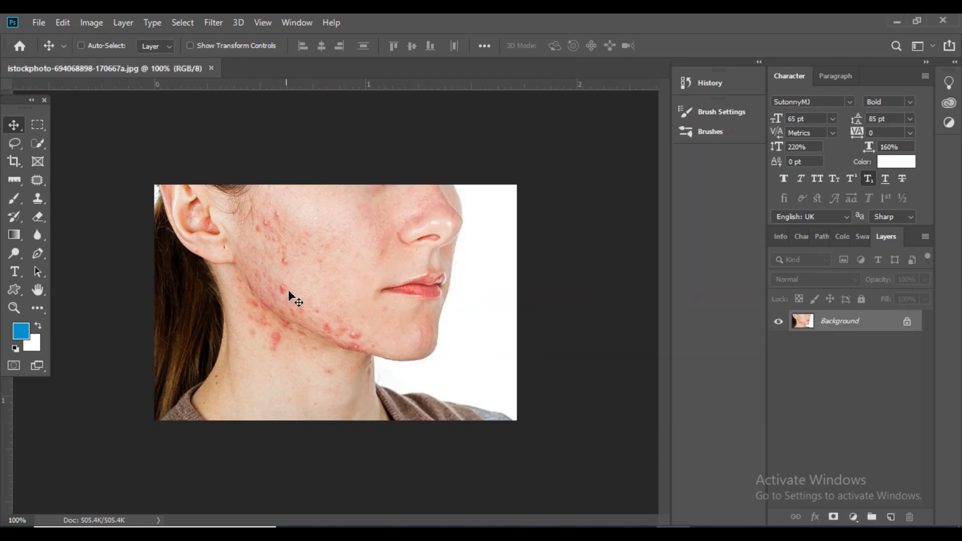
Step: Unlock the Background layer and duplicate it
{"action": "left_click", "coordinate": [880, 324]}
{"action": "left_click", "coordinate": [907, 321]}
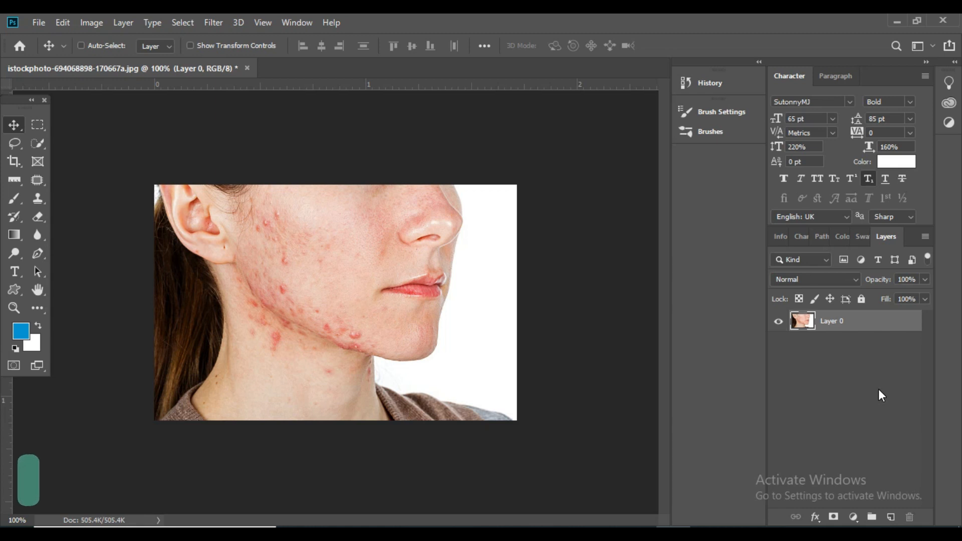
{"action": "left_click_drag", "start_coordinate": [865, 321], "coordinate": [891, 517]}
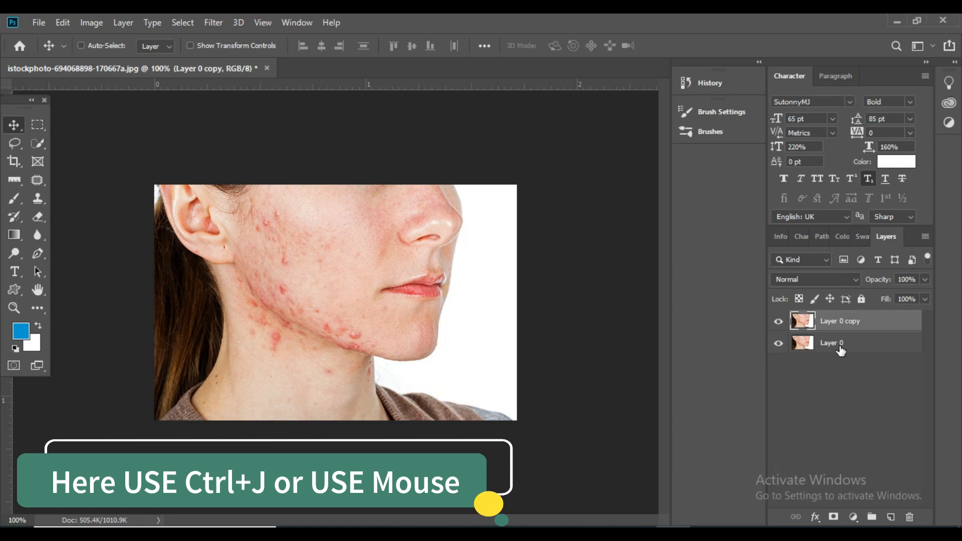
Step: Rename the lower layer, Layer 0, as Main
{"action": "double_click", "coordinate": [838, 345]}
{"action": "left_click", "coordinate": [853, 357]}
{"action": "double_click", "coordinate": [842, 345]}
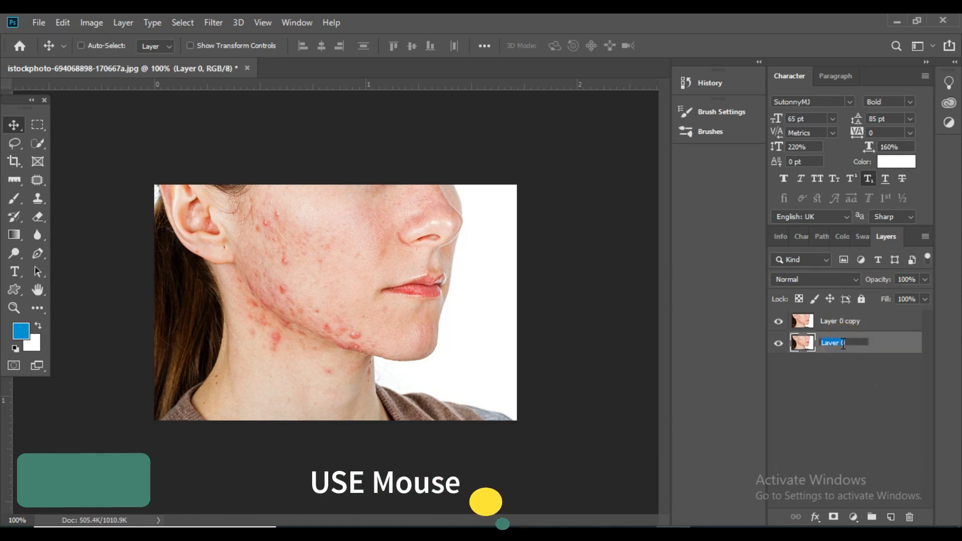
{"action": "type", "text": "Main"}
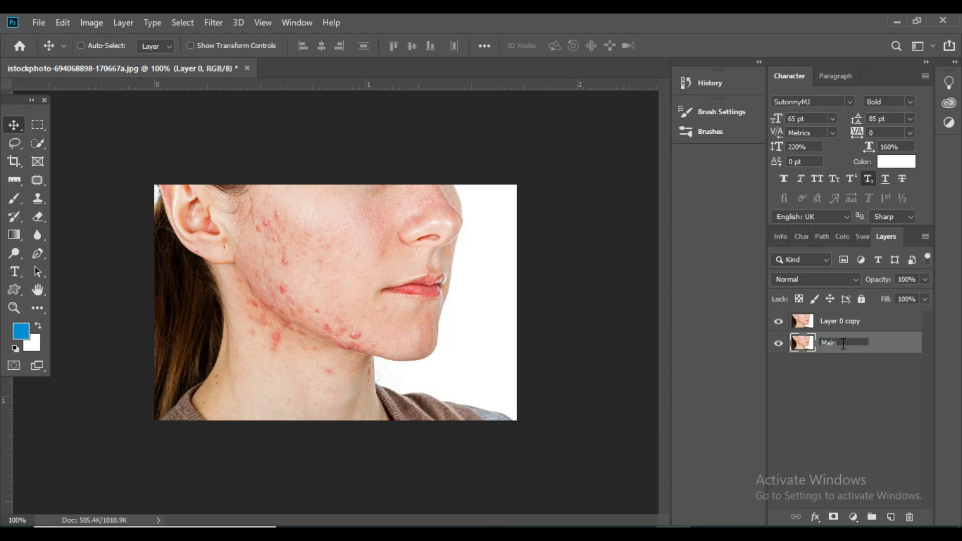
{"action": "left_click", "coordinate": [831, 419]}
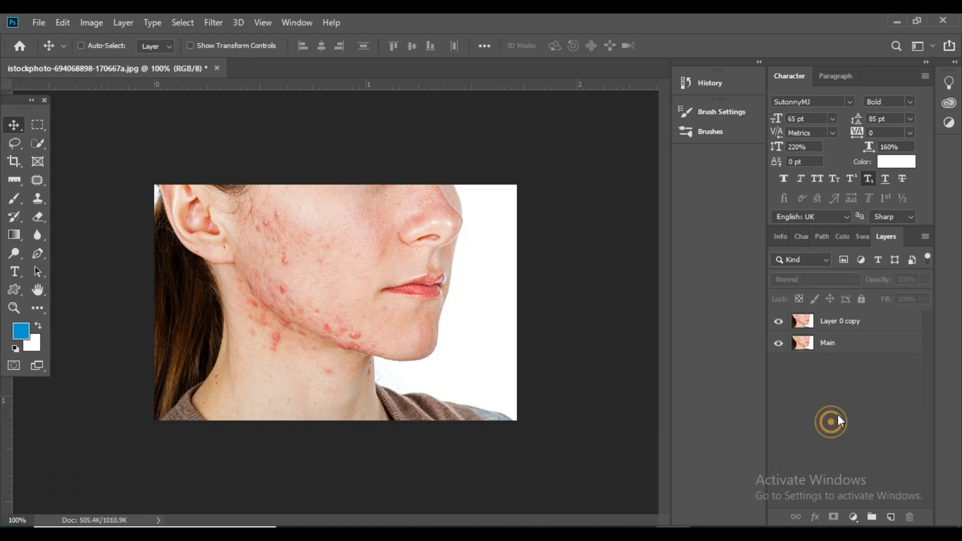
Step: Rename the duplicated layer as Edit
{"action": "double_click", "coordinate": [849, 324]}
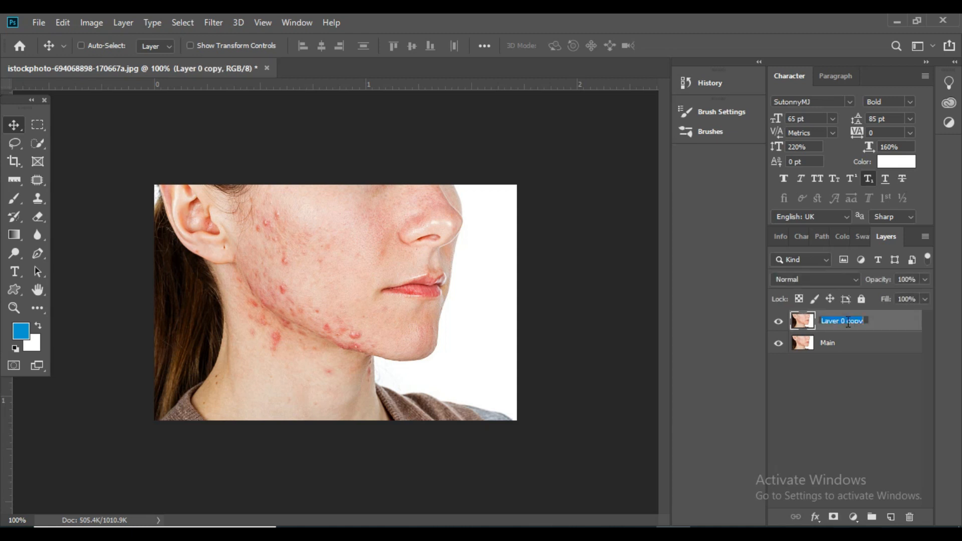
{"action": "type", "text": "Edit"}
{"action": "left_click", "coordinate": [859, 392]}
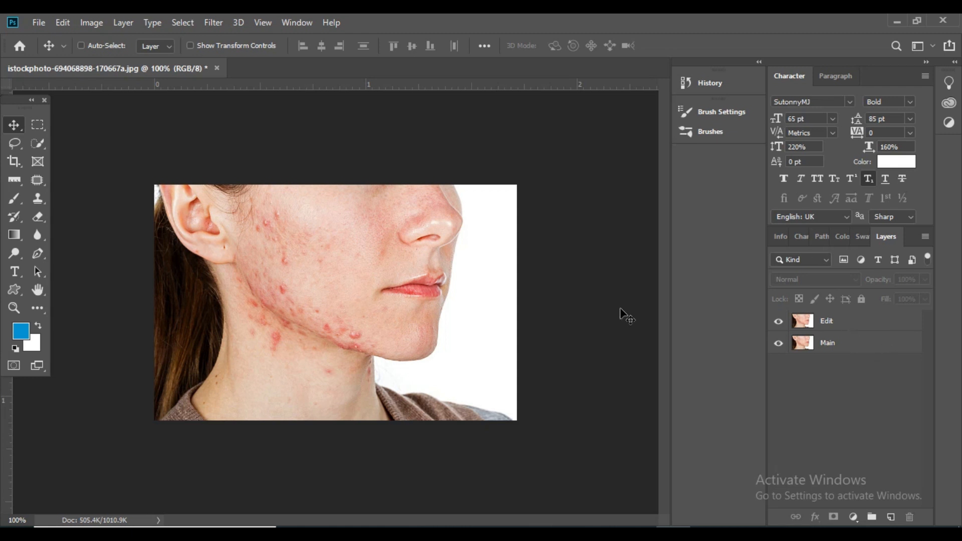
Step: Outline the pimple on the upper cheek beside the ear with the Patch tool and try to patch it
{"action": "left_click", "coordinate": [352, 317], "text": "ctrl"}
{"action": "left_click", "coordinate": [352, 316], "text": "ctrl"}
{"action": "left_click", "coordinate": [351, 316], "text": "ctrl"}
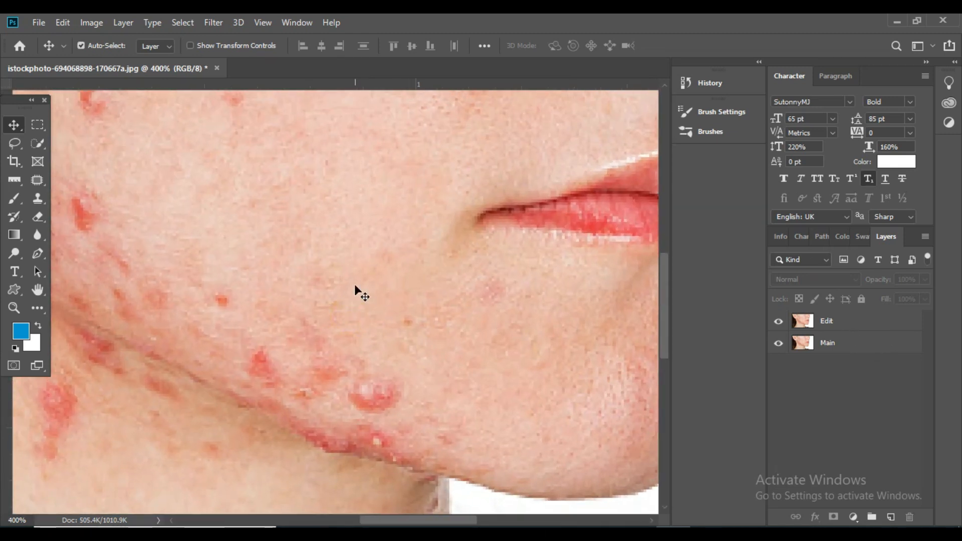
{"action": "key", "text": "ctrl+minus"}
{"action": "left_click_drag", "start_coordinate": [316, 305], "coordinate": [353, 364]}
{"action": "key", "text": "ctrl+minus"}
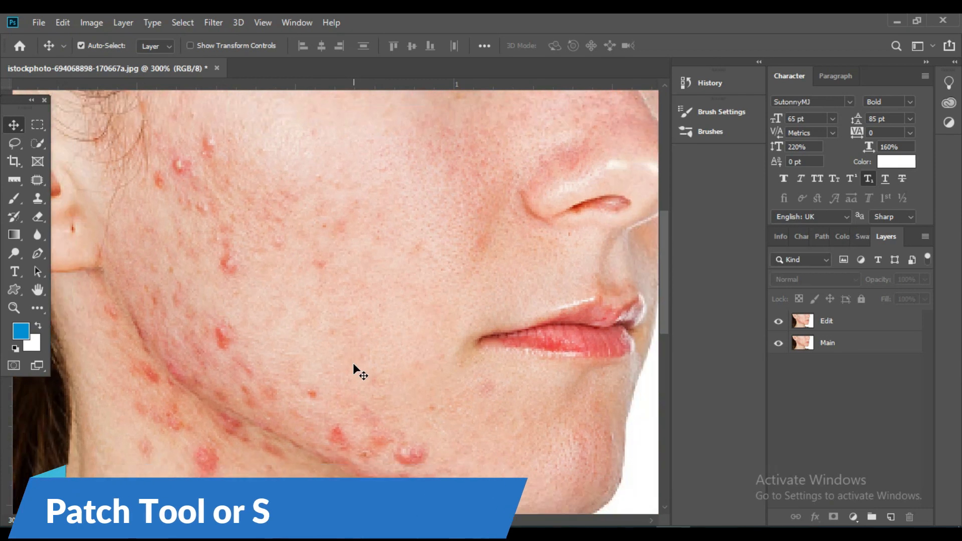
{"action": "left_click", "coordinate": [38, 179]}
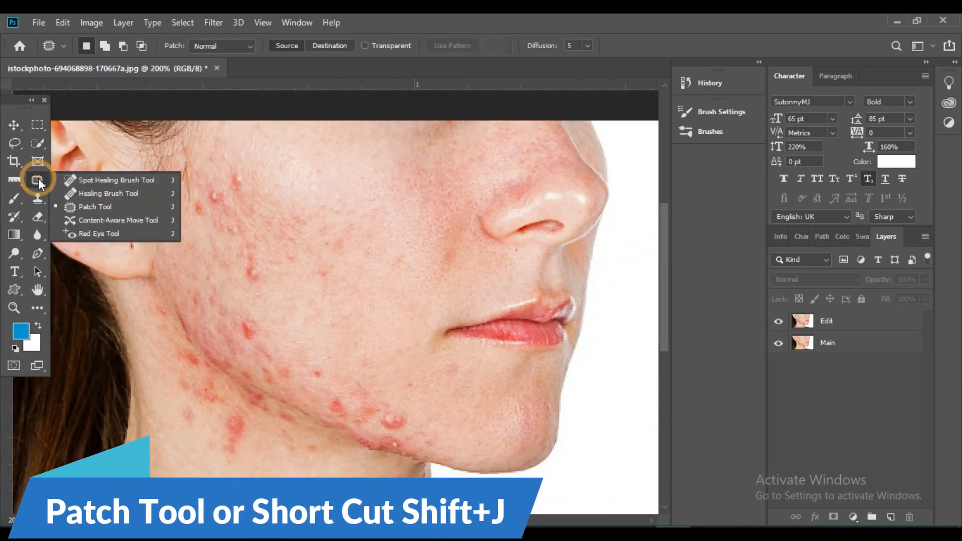
{"action": "left_click", "coordinate": [83, 209]}
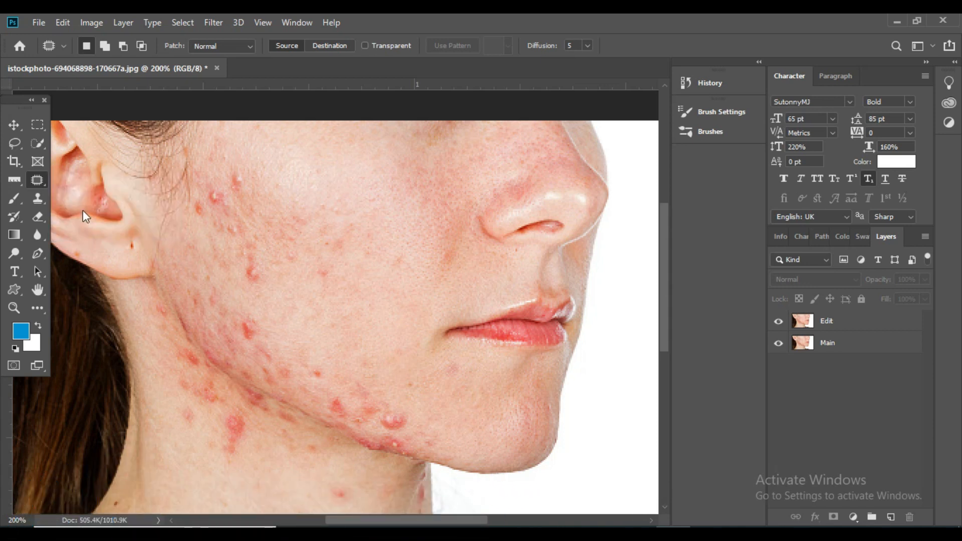
{"action": "mouse_move", "coordinate": [254, 164]}
{"action": "left_mouse_down"}
{"action": "mouse_move", "coordinate": [229, 197]}
{"action": "mouse_move", "coordinate": [249, 201]}
{"action": "mouse_move", "coordinate": [247, 166]}
{"action": "left_mouse_up"}
{"action": "left_click", "coordinate": [244, 186]}
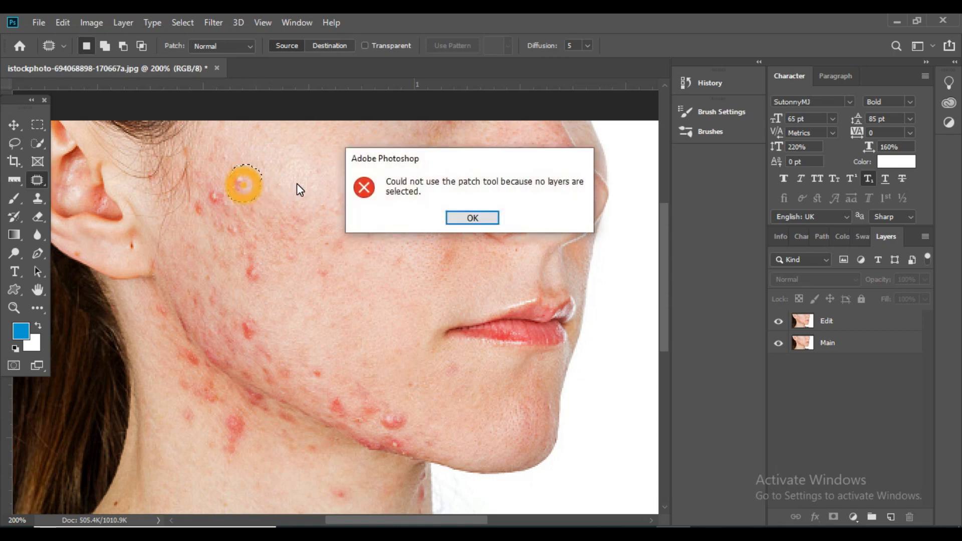
{"action": "left_click", "coordinate": [463, 219]}
Step: On the Edit layer, patch the pimples on the upper cheek near the ear with nearby clean skin
{"action": "left_click", "coordinate": [834, 322]}
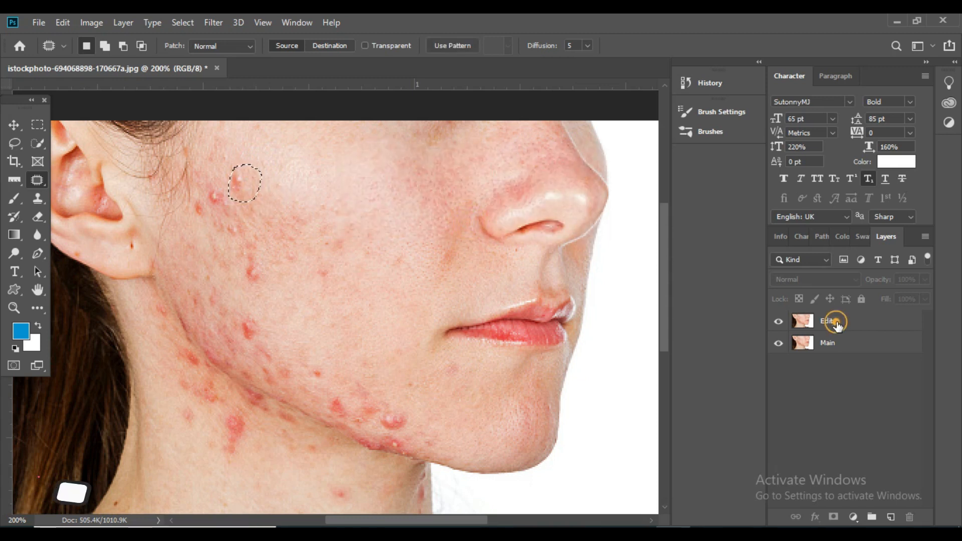
{"action": "mouse_move", "coordinate": [260, 184]}
{"action": "left_mouse_down"}
{"action": "mouse_move", "coordinate": [357, 215]}
{"action": "mouse_move", "coordinate": [337, 204]}
{"action": "left_mouse_up"}
{"action": "mouse_move", "coordinate": [227, 193]}
{"action": "left_mouse_down"}
{"action": "mouse_move", "coordinate": [207, 186]}
{"action": "mouse_move", "coordinate": [224, 208]}
{"action": "mouse_move", "coordinate": [203, 209]}
{"action": "mouse_move", "coordinate": [259, 183]}
{"action": "mouse_move", "coordinate": [200, 192]}
{"action": "mouse_move", "coordinate": [198, 215]}
{"action": "mouse_move", "coordinate": [205, 194]}
{"action": "left_mouse_up"}
{"action": "left_click", "coordinate": [276, 270]}
{"action": "scroll", "coordinate": [276, 270], "scroll_direction": "up", "scroll_amount": 1}
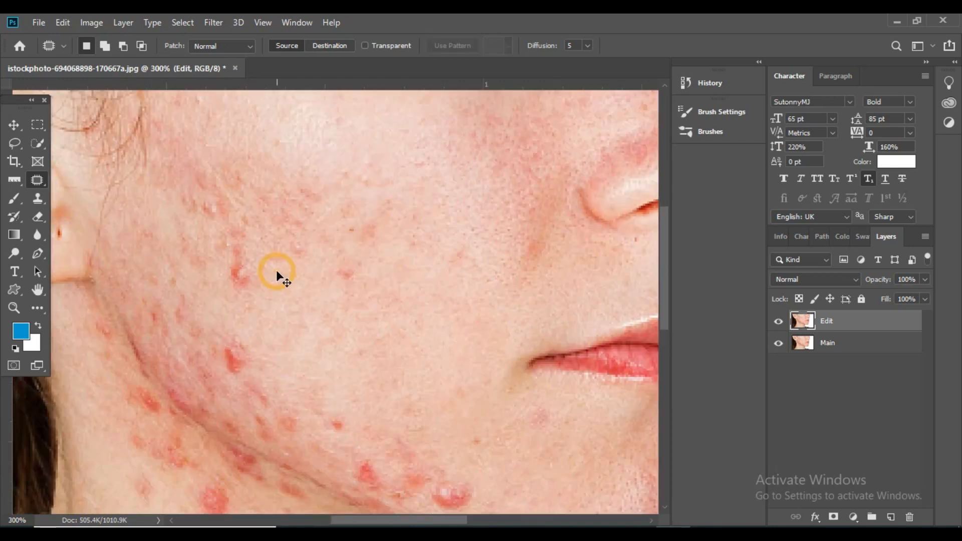
{"action": "scroll", "coordinate": [276, 270], "scroll_direction": "down", "scroll_amount": 1}
{"action": "mouse_move", "coordinate": [262, 219]}
{"action": "left_mouse_down"}
{"action": "mouse_move", "coordinate": [251, 262]}
{"action": "mouse_move", "coordinate": [273, 226]}
{"action": "mouse_move", "coordinate": [264, 186]}
{"action": "left_mouse_up"}
{"action": "mouse_move", "coordinate": [280, 246]}
{"action": "left_mouse_down"}
{"action": "mouse_move", "coordinate": [257, 267]}
{"action": "mouse_move", "coordinate": [294, 273]}
{"action": "mouse_move", "coordinate": [286, 285]}
{"action": "mouse_move", "coordinate": [258, 218]}
{"action": "left_mouse_up"}
{"action": "left_click", "coordinate": [322, 249]}
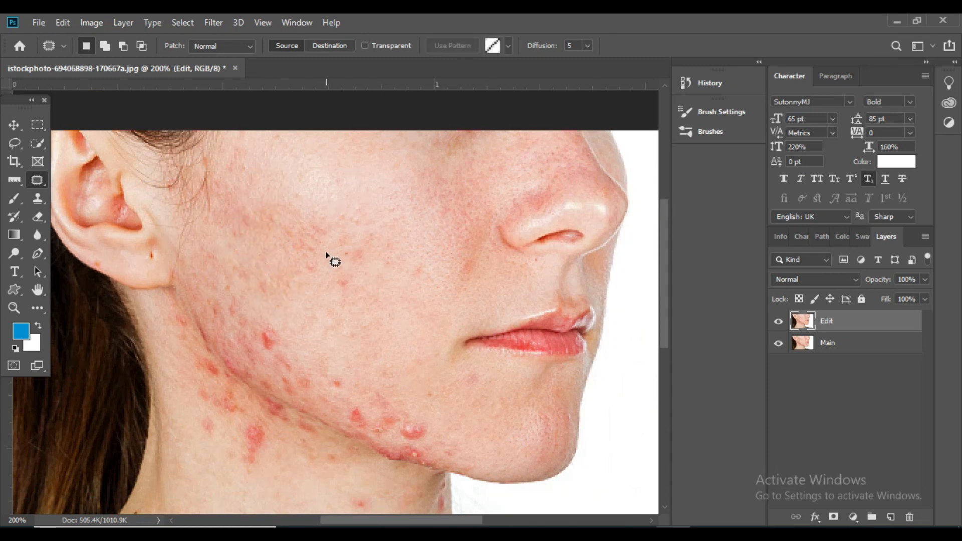
Step: Patch the small red spots in the middle of the cheek with cleaner skin nearby
{"action": "mouse_move", "coordinate": [330, 256]}
{"action": "left_mouse_down"}
{"action": "mouse_move", "coordinate": [327, 271]}
{"action": "mouse_move", "coordinate": [328, 213]}
{"action": "left_mouse_up"}
{"action": "left_click", "coordinate": [395, 271]}
{"action": "mouse_move", "coordinate": [348, 271]}
{"action": "left_mouse_down"}
{"action": "mouse_move", "coordinate": [359, 280]}
{"action": "mouse_move", "coordinate": [353, 271]}
{"action": "left_mouse_up"}
{"action": "left_click_drag", "start_coordinate": [356, 255], "coordinate": [395, 281]}
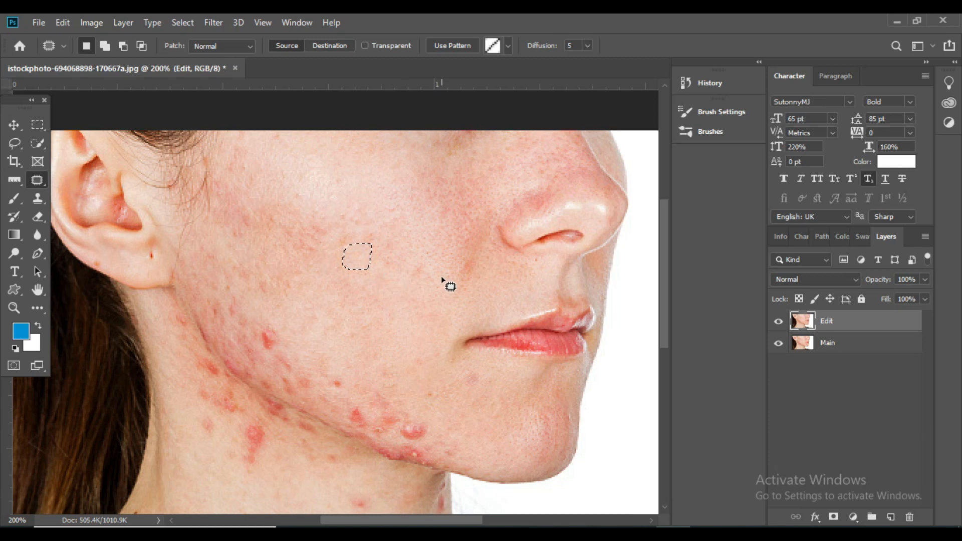
{"action": "left_click", "coordinate": [398, 258]}
{"action": "mouse_move", "coordinate": [391, 239]}
{"action": "left_mouse_down"}
{"action": "mouse_move", "coordinate": [379, 267]}
{"action": "mouse_move", "coordinate": [409, 276]}
{"action": "mouse_move", "coordinate": [395, 310]}
{"action": "left_mouse_up"}
Step: Patch the red, blotchy areas across the upper cheek between the ear and the nose
{"action": "left_click_drag", "start_coordinate": [258, 209], "coordinate": [271, 219]}
{"action": "left_click_drag", "start_coordinate": [242, 224], "coordinate": [274, 269]}
{"action": "left_click", "coordinate": [299, 259]}
{"action": "mouse_move", "coordinate": [287, 232]}
{"action": "left_mouse_down"}
{"action": "mouse_move", "coordinate": [329, 248]}
{"action": "mouse_move", "coordinate": [294, 212]}
{"action": "left_mouse_up"}
{"action": "left_click", "coordinate": [389, 260]}
{"action": "mouse_move", "coordinate": [374, 221]}
{"action": "left_mouse_down"}
{"action": "mouse_move", "coordinate": [359, 209]}
{"action": "mouse_move", "coordinate": [361, 234]}
{"action": "mouse_move", "coordinate": [371, 226]}
{"action": "mouse_move", "coordinate": [365, 261]}
{"action": "left_mouse_up"}
Step: Patch the large red pimple on the lower cheek and the small spots around it with smooth cheek skin
{"action": "left_click", "coordinate": [369, 304]}
{"action": "left_click_drag", "start_coordinate": [369, 309], "coordinate": [378, 271]}
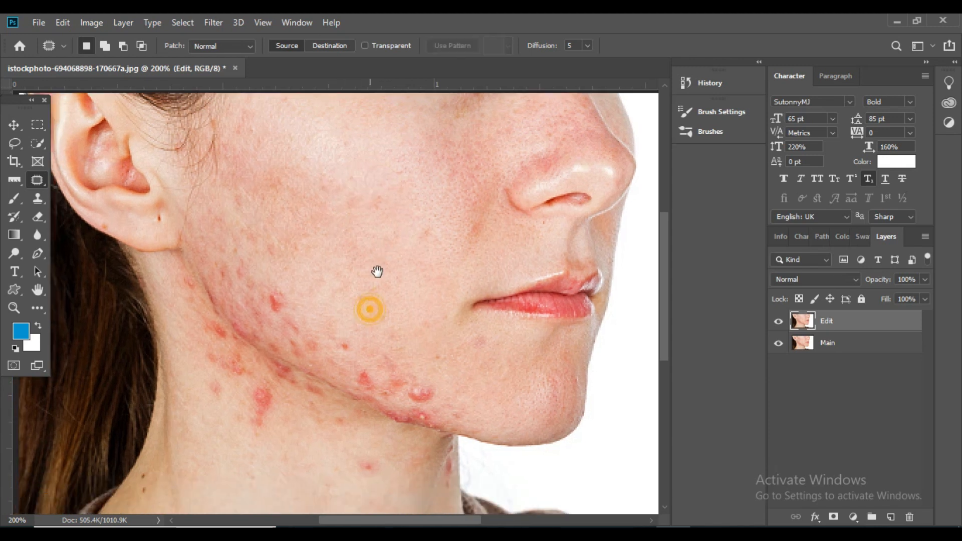
{"action": "mouse_move", "coordinate": [284, 279]}
{"action": "left_mouse_down"}
{"action": "mouse_move", "coordinate": [273, 281]}
{"action": "mouse_move", "coordinate": [298, 307]}
{"action": "mouse_move", "coordinate": [284, 280]}
{"action": "mouse_move", "coordinate": [312, 296]}
{"action": "left_mouse_up"}
{"action": "left_click", "coordinate": [400, 297]}
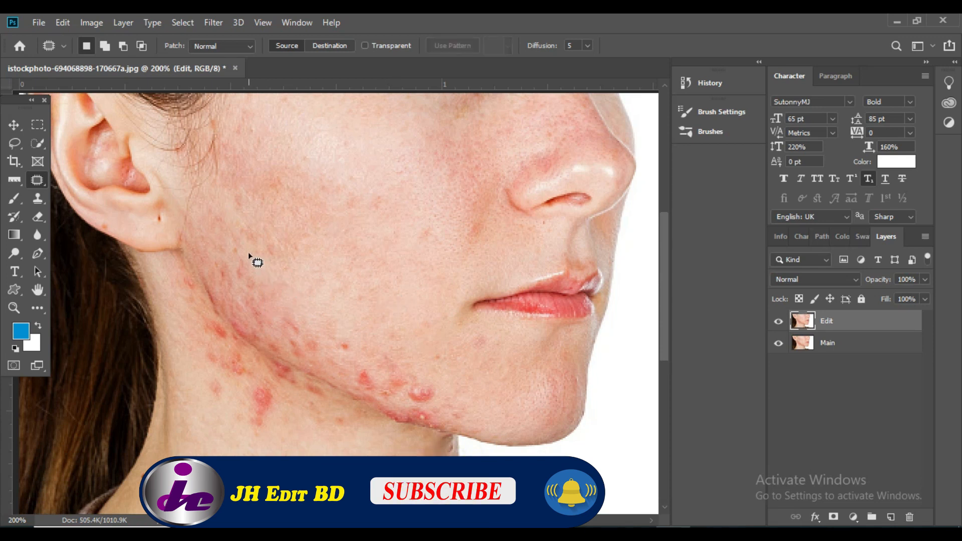
{"action": "mouse_move", "coordinate": [228, 285]}
{"action": "left_mouse_down"}
{"action": "mouse_move", "coordinate": [263, 308]}
{"action": "mouse_move", "coordinate": [267, 273]}
{"action": "left_mouse_up"}
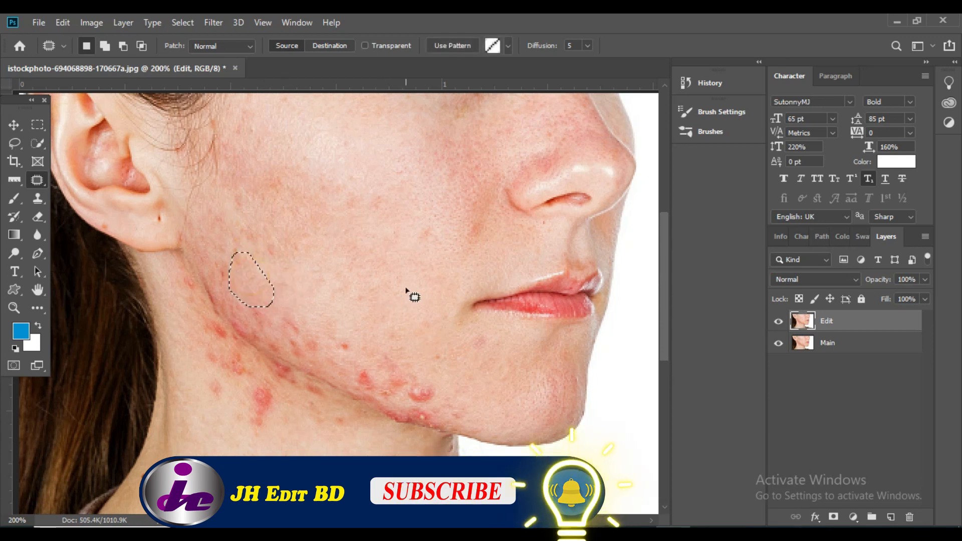
{"action": "left_click_drag", "start_coordinate": [344, 345], "coordinate": [373, 305]}
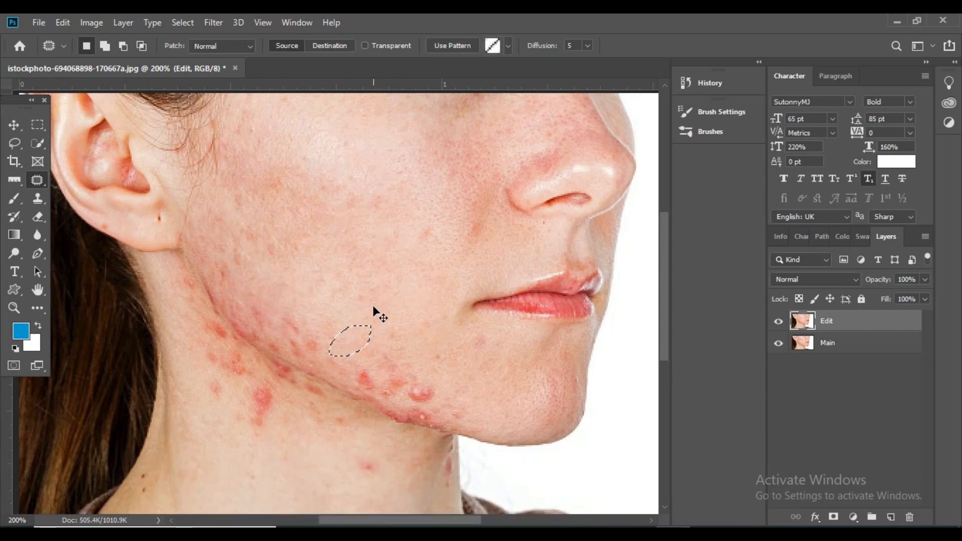
{"action": "left_click", "coordinate": [373, 305]}
Step: Patch the cluster of spots just above the jawline and the marks at the cheek's rear edge
{"action": "mouse_move", "coordinate": [291, 314]}
{"action": "left_mouse_down"}
{"action": "mouse_move", "coordinate": [288, 354]}
{"action": "mouse_move", "coordinate": [333, 329]}
{"action": "mouse_move", "coordinate": [311, 316]}
{"action": "mouse_move", "coordinate": [338, 304]}
{"action": "left_mouse_up"}
{"action": "left_click", "coordinate": [453, 326]}
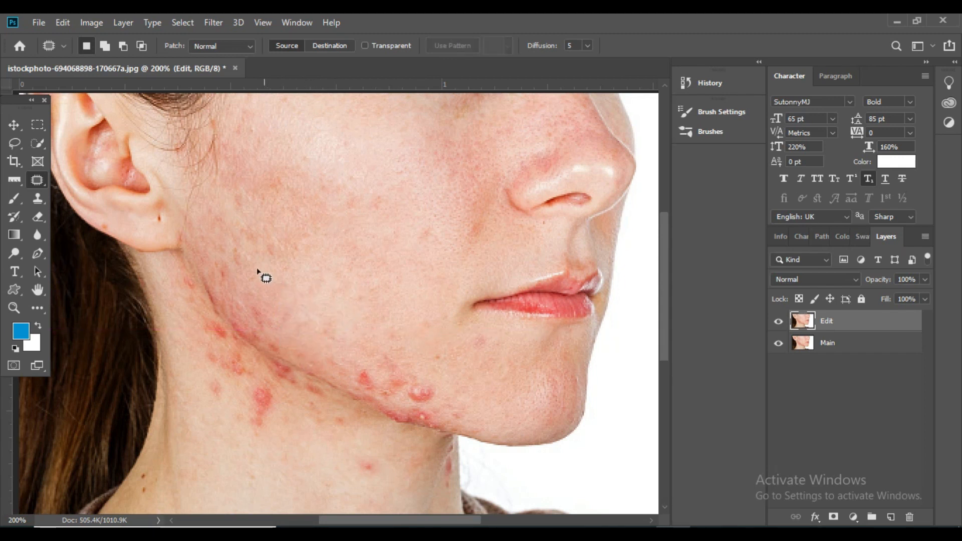
{"action": "mouse_move", "coordinate": [226, 254]}
{"action": "left_mouse_down"}
{"action": "mouse_move", "coordinate": [217, 286]}
{"action": "mouse_move", "coordinate": [227, 312]}
{"action": "left_mouse_up"}
{"action": "mouse_move", "coordinate": [284, 323]}
{"action": "left_mouse_down"}
{"action": "mouse_move", "coordinate": [278, 328]}
{"action": "mouse_move", "coordinate": [291, 278]}
{"action": "left_mouse_up"}
{"action": "key", "text": "ctrl+d"}
Step: Patch the narrow blemishes and uneven spots on the cheek just in front of the earlobe
{"action": "mouse_move", "coordinate": [242, 233]}
{"action": "left_mouse_down"}
{"action": "mouse_move", "coordinate": [236, 271]}
{"action": "mouse_move", "coordinate": [243, 267]}
{"action": "left_mouse_up"}
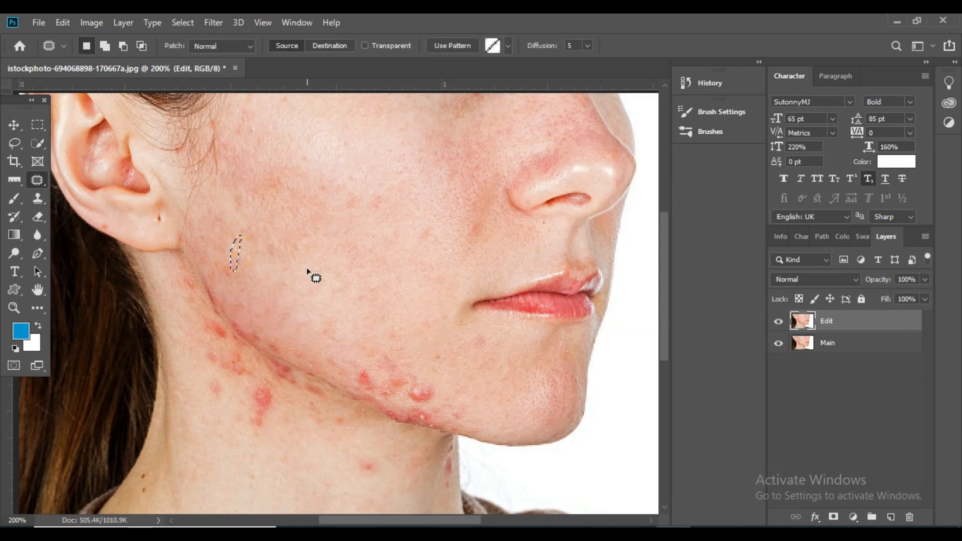
{"action": "key", "text": "ctrl+d"}
{"action": "mouse_move", "coordinate": [282, 233]}
{"action": "left_mouse_down"}
{"action": "mouse_move", "coordinate": [270, 262]}
{"action": "mouse_move", "coordinate": [301, 234]}
{"action": "mouse_move", "coordinate": [303, 218]}
{"action": "left_mouse_up"}
{"action": "mouse_move", "coordinate": [242, 245]}
{"action": "left_mouse_down"}
{"action": "mouse_move", "coordinate": [262, 280]}
{"action": "mouse_move", "coordinate": [254, 268]}
{"action": "mouse_move", "coordinate": [326, 266]}
{"action": "left_mouse_up"}
{"action": "key", "text": "ctrl+d"}
Step: Patch the spot between the mouth corner and the jaw, then toggle the Edit layer's visibility to compare with the original
{"action": "mouse_move", "coordinate": [438, 369]}
{"action": "left_mouse_down"}
{"action": "mouse_move", "coordinate": [401, 396]}
{"action": "mouse_move", "coordinate": [422, 405]}
{"action": "mouse_move", "coordinate": [463, 379]}
{"action": "mouse_move", "coordinate": [430, 374]}
{"action": "mouse_move", "coordinate": [462, 356]}
{"action": "left_mouse_up"}
{"action": "key", "text": "ctrl+d"}
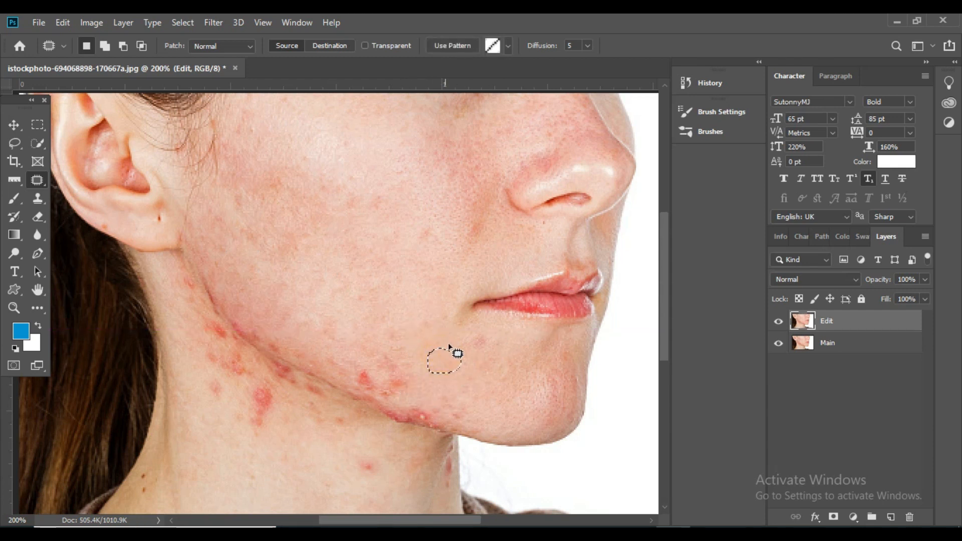
{"action": "key", "text": "ctrl+d"}
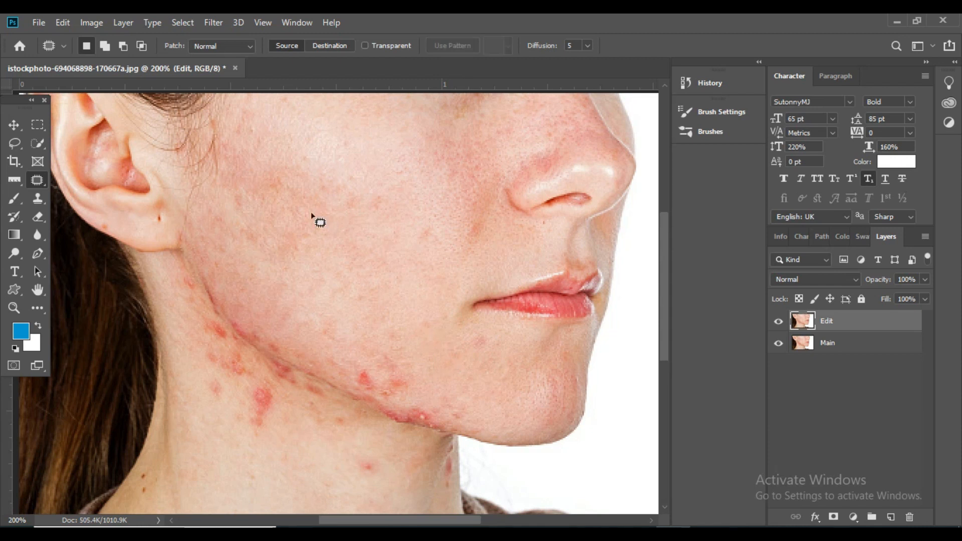
{"action": "left_click", "coordinate": [779, 323]}
{"action": "left_click", "coordinate": [779, 322]}
Step: Patch the blemish below the mouth corner and the red pimples on the lower cheek above the jawline
{"action": "mouse_move", "coordinate": [463, 355]}
{"action": "left_mouse_down"}
{"action": "mouse_move", "coordinate": [498, 357]}
{"action": "mouse_move", "coordinate": [502, 344]}
{"action": "left_mouse_up"}
{"action": "key", "text": "ctrl+d"}
{"action": "mouse_move", "coordinate": [390, 359]}
{"action": "left_mouse_down"}
{"action": "mouse_move", "coordinate": [379, 403]}
{"action": "mouse_move", "coordinate": [413, 397]}
{"action": "mouse_move", "coordinate": [396, 386]}
{"action": "mouse_move", "coordinate": [413, 342]}
{"action": "mouse_move", "coordinate": [373, 360]}
{"action": "mouse_move", "coordinate": [408, 361]}
{"action": "mouse_move", "coordinate": [372, 325]}
{"action": "mouse_move", "coordinate": [354, 380]}
{"action": "mouse_move", "coordinate": [364, 388]}
{"action": "mouse_move", "coordinate": [398, 376]}
{"action": "mouse_move", "coordinate": [350, 342]}
{"action": "left_mouse_up"}
{"action": "key", "text": "ctrl+d"}
{"action": "key", "text": "ctrl+d"}
{"action": "key", "text": "ctrl+d"}
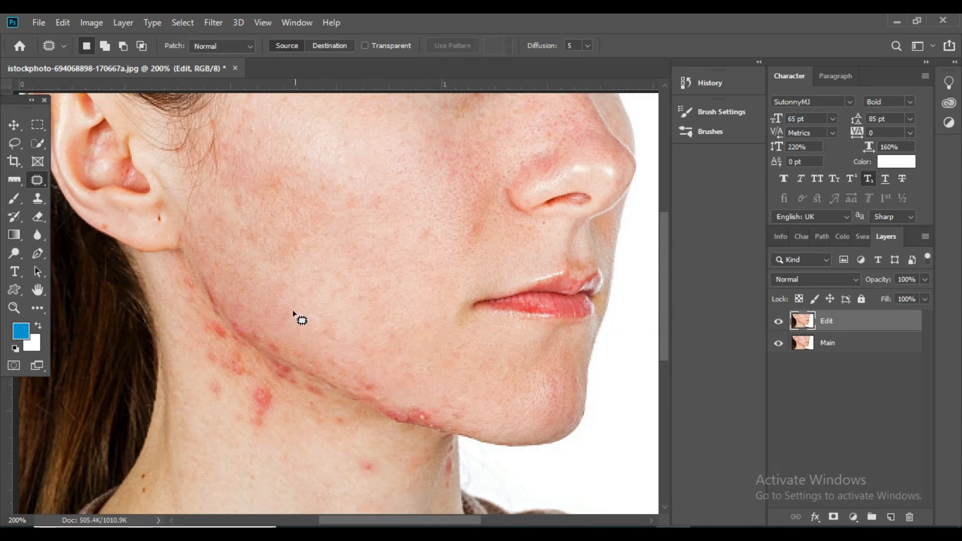
Step: Patch the red spots on the upper neck directly below the earlobe, along the back of the jaw
{"action": "left_click_drag", "start_coordinate": [182, 289], "coordinate": [228, 284]}
{"action": "key", "text": "ctrl+d"}
{"action": "mouse_move", "coordinate": [207, 315]}
{"action": "left_mouse_down"}
{"action": "mouse_move", "coordinate": [207, 333]}
{"action": "mouse_move", "coordinate": [236, 348]}
{"action": "mouse_move", "coordinate": [186, 330]}
{"action": "left_mouse_up"}
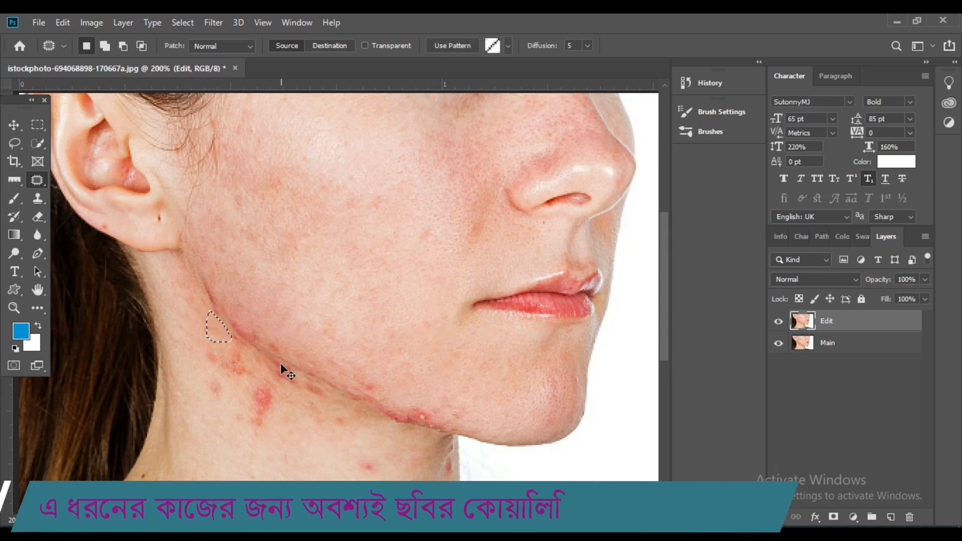
{"action": "key", "text": "ctrl+d"}
Step: Patch the red pimple cluster and the large pimple on the neck below the jaw with clear neck skin
{"action": "mouse_move", "coordinate": [252, 370]}
{"action": "left_mouse_down"}
{"action": "mouse_move", "coordinate": [210, 351]}
{"action": "mouse_move", "coordinate": [279, 387]}
{"action": "left_mouse_up"}
{"action": "key", "text": "ctrl+d"}
{"action": "left_click_drag", "start_coordinate": [266, 424], "coordinate": [254, 444]}
{"action": "key", "text": "ctrl+d"}
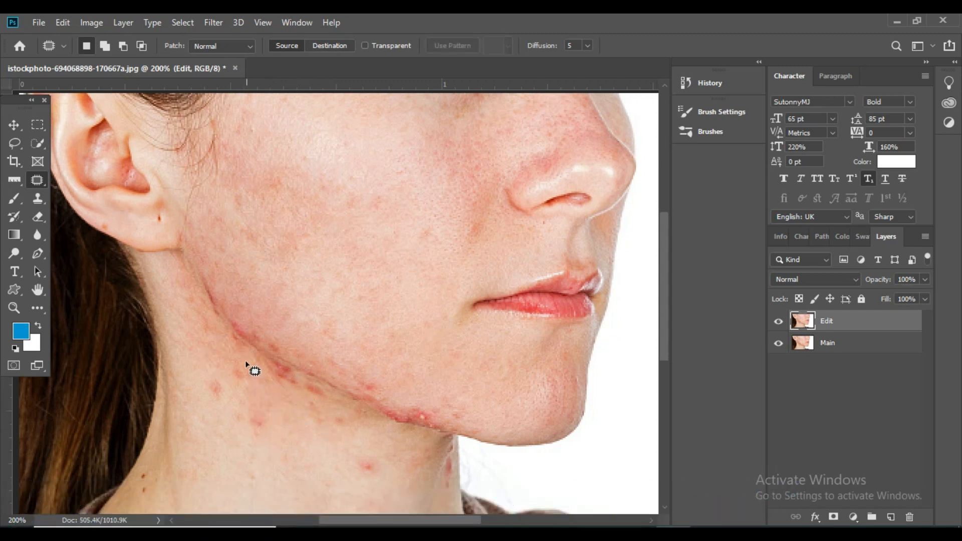
{"action": "mouse_move", "coordinate": [233, 391]}
{"action": "left_mouse_down"}
{"action": "mouse_move", "coordinate": [246, 372]}
{"action": "mouse_move", "coordinate": [224, 433]}
{"action": "left_mouse_up"}
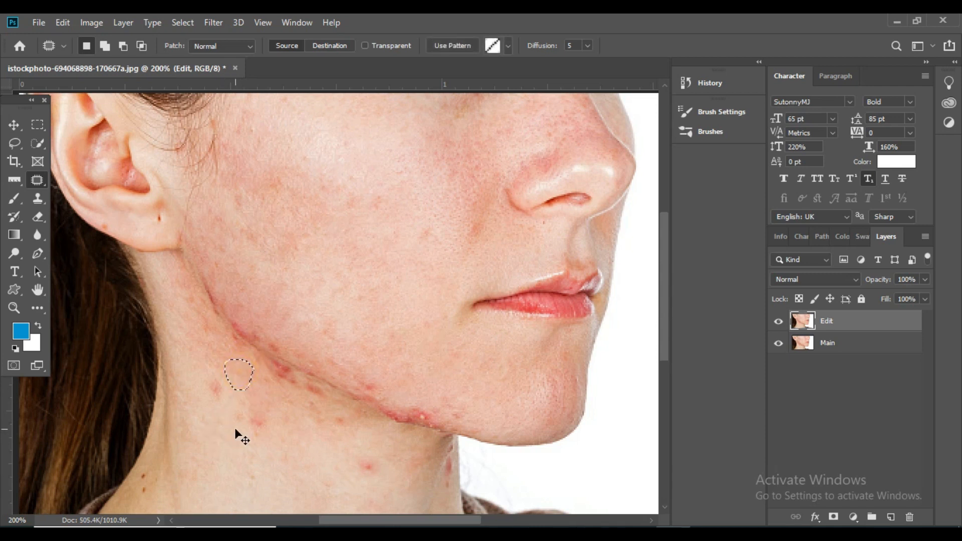
Step: Patch the remaining faint red spots on the middle of the neck below the jaw with clear neck skin
{"action": "key", "text": "ctrl+d"}
{"action": "left_click_drag", "start_coordinate": [232, 392], "coordinate": [231, 397]}
{"action": "key", "text": "ctrl+d"}
{"action": "key", "text": "ctrl+plus"}
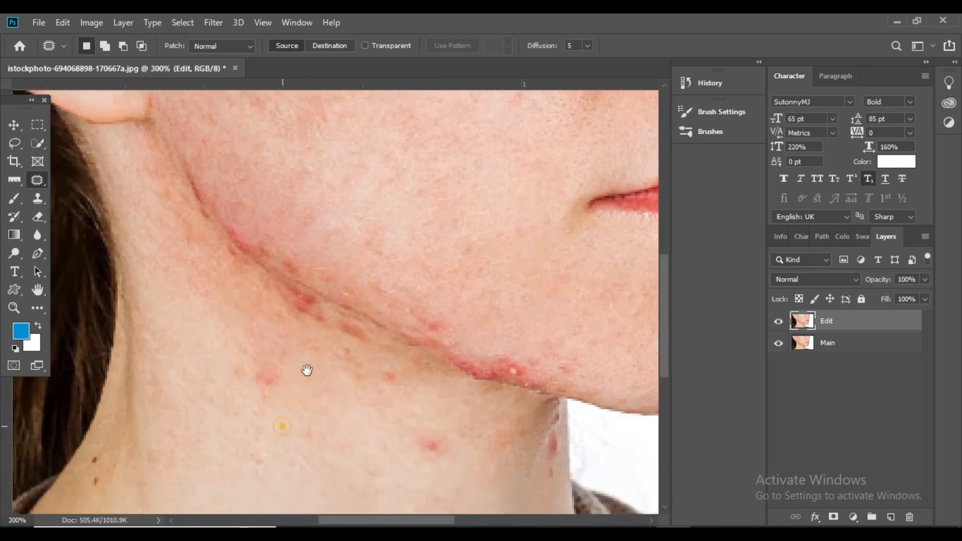
{"action": "left_click_drag", "start_coordinate": [297, 352], "coordinate": [280, 382]}
{"action": "key", "text": "ctrl+d"}
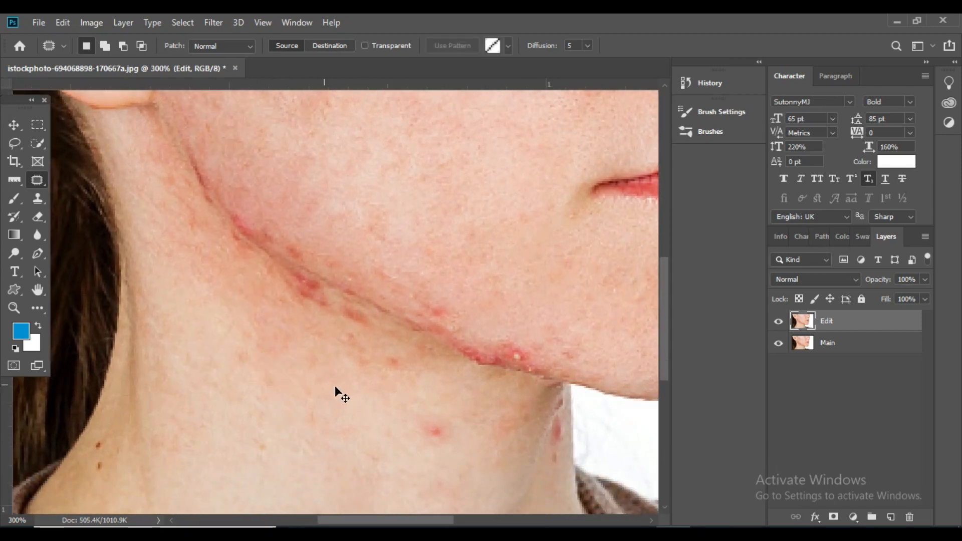
Step: Patch the two small moles at the back of the neck and the red pimple on the front of the neck
{"action": "mouse_move", "coordinate": [105, 439]}
{"action": "left_mouse_down"}
{"action": "mouse_move", "coordinate": [87, 476]}
{"action": "mouse_move", "coordinate": [126, 458]}
{"action": "mouse_move", "coordinate": [122, 419]}
{"action": "left_mouse_up"}
{"action": "mouse_move", "coordinate": [446, 410]}
{"action": "left_mouse_down"}
{"action": "mouse_move", "coordinate": [408, 432]}
{"action": "mouse_move", "coordinate": [473, 420]}
{"action": "mouse_move", "coordinate": [445, 411]}
{"action": "mouse_move", "coordinate": [360, 431]}
{"action": "mouse_move", "coordinate": [399, 436]}
{"action": "left_mouse_up"}
{"action": "mouse_move", "coordinate": [445, 411]}
{"action": "left_mouse_down"}
{"action": "mouse_move", "coordinate": [428, 457]}
{"action": "mouse_move", "coordinate": [456, 442]}
{"action": "mouse_move", "coordinate": [392, 438]}
{"action": "left_mouse_up"}
{"action": "key", "text": "ctrl+d"}
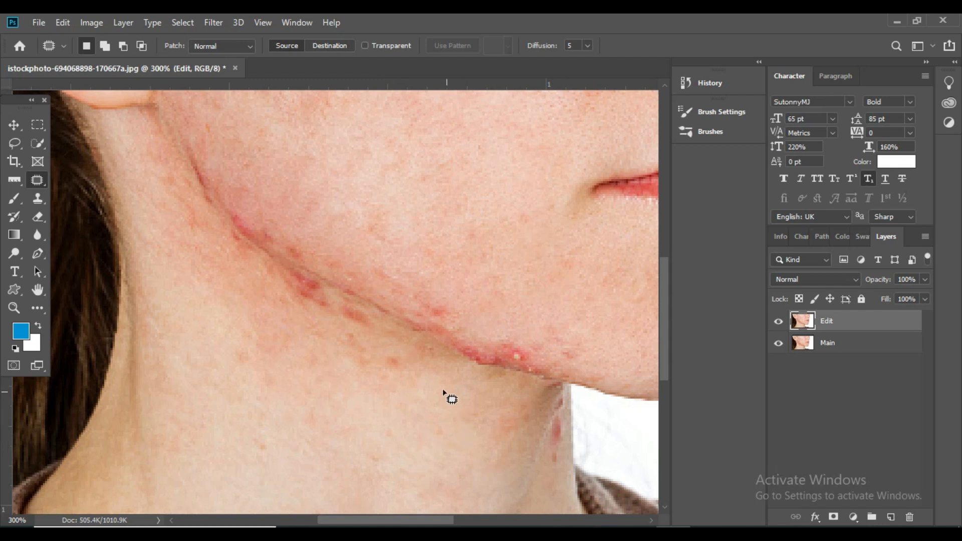
Step: Patch the small red spots on the neck just beneath the middle of the jawline
{"action": "mouse_move", "coordinate": [406, 348]}
{"action": "left_mouse_down"}
{"action": "mouse_move", "coordinate": [386, 381]}
{"action": "mouse_move", "coordinate": [408, 370]}
{"action": "mouse_move", "coordinate": [332, 386]}
{"action": "left_mouse_up"}
{"action": "key", "text": "ctrl+d"}
{"action": "left_click_drag", "start_coordinate": [358, 352], "coordinate": [314, 372]}
{"action": "key", "text": "ctrl+d"}
Step: Patch the red clusters along the underside of the jaw, then toggle the Edit layer's visibility to compare with the original
{"action": "left_click_drag", "start_coordinate": [351, 324], "coordinate": [345, 377]}
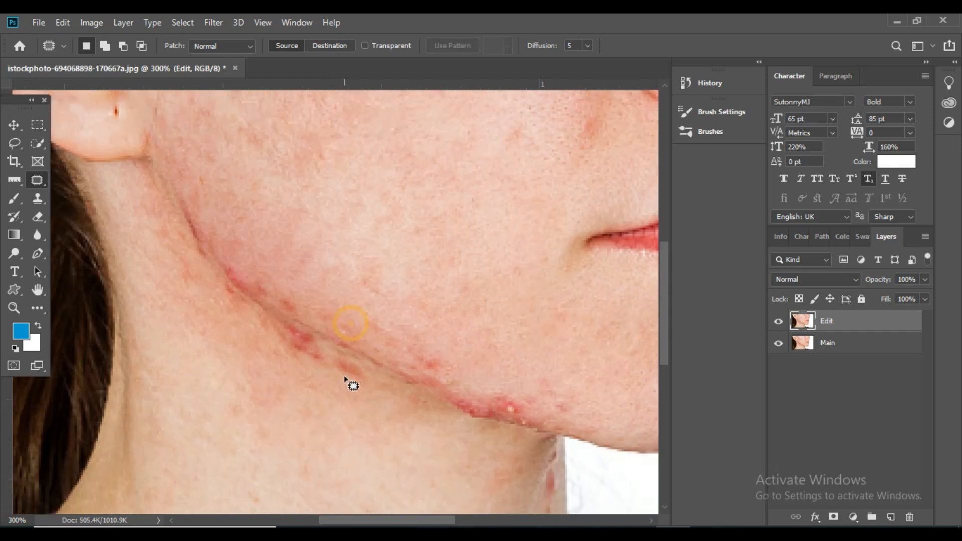
{"action": "mouse_move", "coordinate": [324, 345]}
{"action": "left_mouse_down"}
{"action": "mouse_move", "coordinate": [279, 325]}
{"action": "mouse_move", "coordinate": [278, 345]}
{"action": "mouse_move", "coordinate": [306, 362]}
{"action": "mouse_move", "coordinate": [327, 346]}
{"action": "mouse_move", "coordinate": [256, 332]}
{"action": "left_mouse_up"}
{"action": "key", "text": "ctrl+d"}
{"action": "mouse_move", "coordinate": [363, 370]}
{"action": "left_mouse_down"}
{"action": "mouse_move", "coordinate": [312, 363]}
{"action": "mouse_move", "coordinate": [365, 390]}
{"action": "left_mouse_up"}
{"action": "key", "text": "ctrl+d"}
{"action": "key", "text": "ctrl+0"}
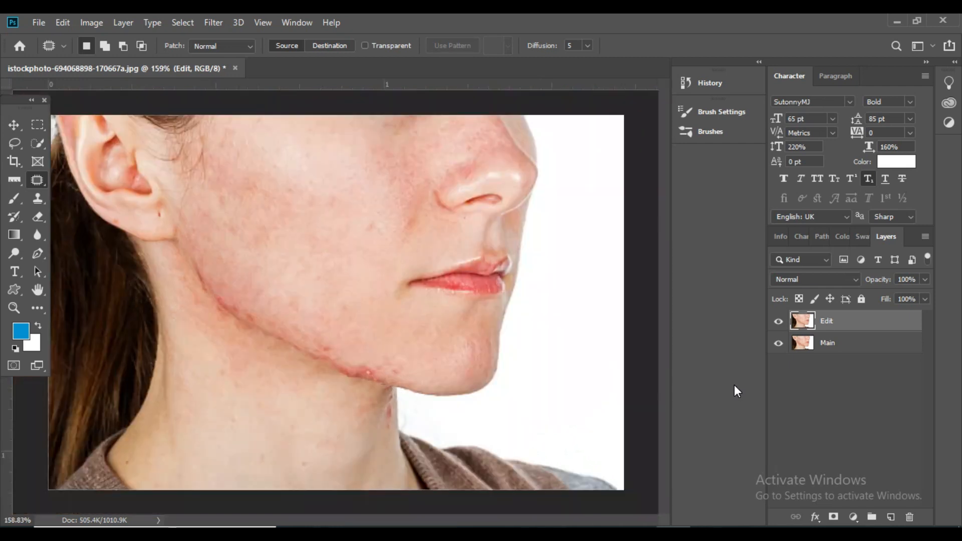
{"action": "left_click", "coordinate": [778, 321]}
{"action": "left_click", "coordinate": [778, 322]}
Step: Patch the red patch on the upper cheek beside the hairline with clearer cheek skin
{"action": "left_click", "coordinate": [371, 336], "text": "ctrl"}
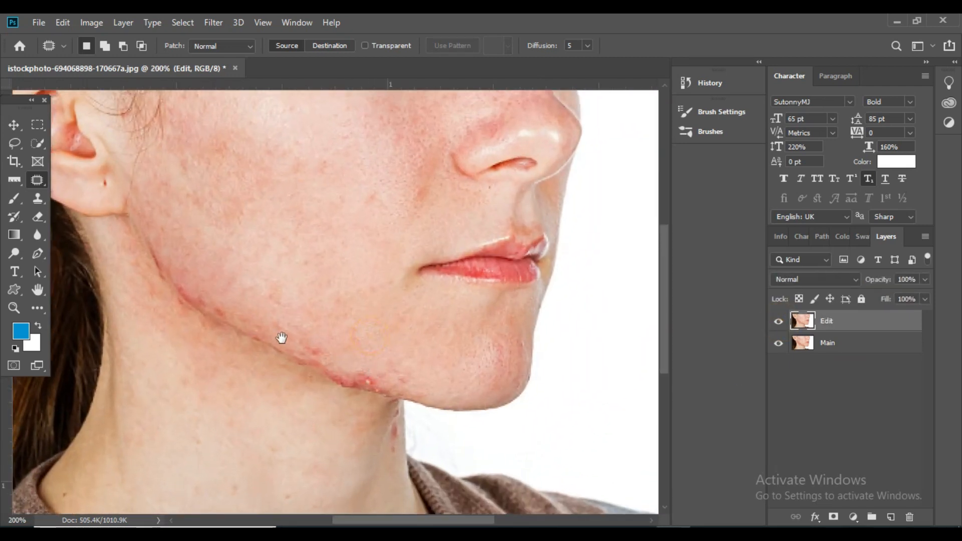
{"action": "left_click", "coordinate": [263, 328], "text": "ctrl"}
{"action": "left_click_drag", "start_coordinate": [283, 198], "coordinate": [353, 291]}
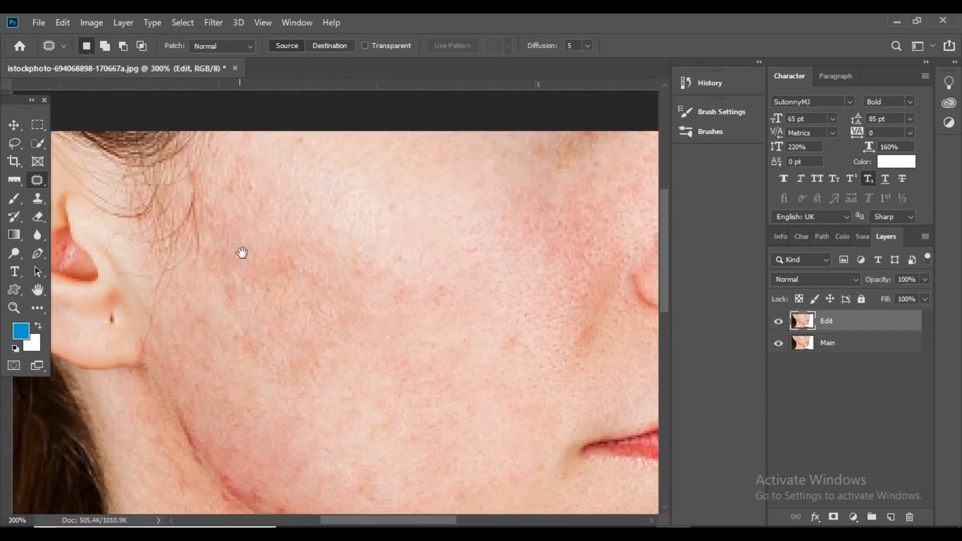
{"action": "left_click_drag", "start_coordinate": [287, 235], "coordinate": [294, 298]}
{"action": "mouse_move", "coordinate": [254, 226]}
{"action": "left_mouse_down"}
{"action": "mouse_move", "coordinate": [254, 284]}
{"action": "mouse_move", "coordinate": [258, 232]}
{"action": "left_mouse_up"}
{"action": "left_click", "coordinate": [214, 277]}
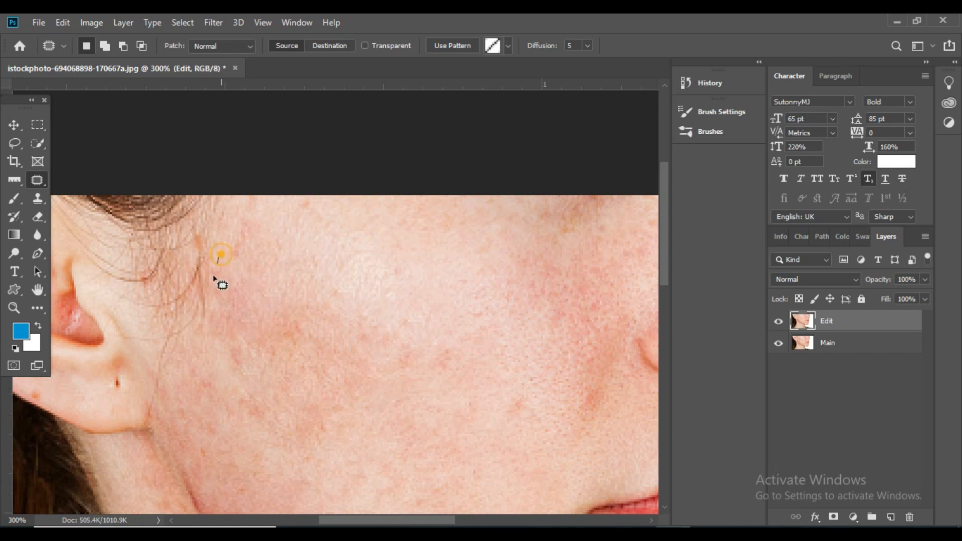
{"action": "left_click_drag", "start_coordinate": [239, 295], "coordinate": [329, 299]}
{"action": "key", "text": "ctrl+d"}
Step: Patch the crease along the back of the jaw below the earlobe and the red streak on the jaw edge beneath it
{"action": "left_click_drag", "start_coordinate": [358, 432], "coordinate": [345, 302]}
{"action": "mouse_move", "coordinate": [196, 274]}
{"action": "left_mouse_down"}
{"action": "mouse_move", "coordinate": [232, 331]}
{"action": "mouse_move", "coordinate": [210, 302]}
{"action": "mouse_move", "coordinate": [245, 284]}
{"action": "left_mouse_up"}
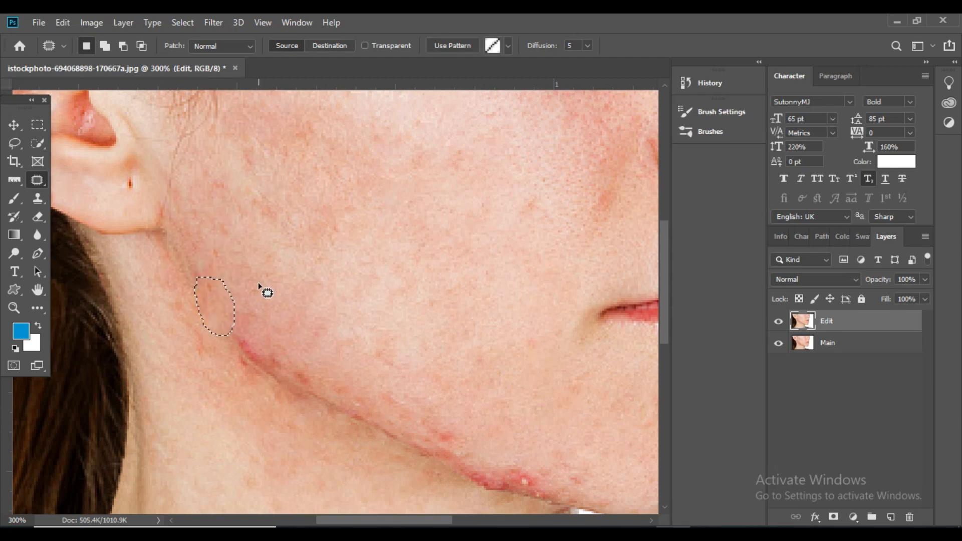
{"action": "key", "text": "ctrl+d"}
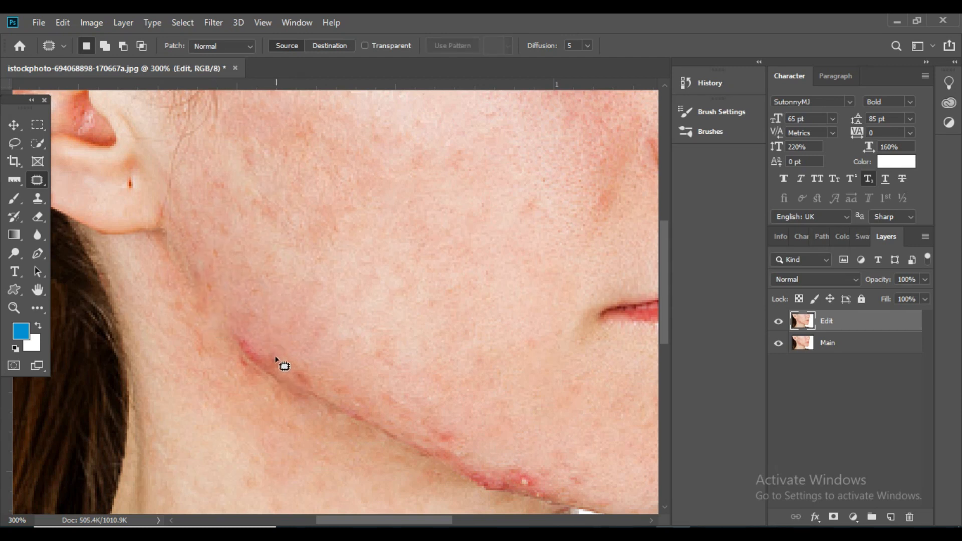
{"action": "mouse_move", "coordinate": [249, 373]}
{"action": "left_mouse_down"}
{"action": "mouse_move", "coordinate": [276, 375]}
{"action": "mouse_move", "coordinate": [284, 360]}
{"action": "mouse_move", "coordinate": [265, 349]}
{"action": "mouse_move", "coordinate": [274, 324]}
{"action": "mouse_move", "coordinate": [298, 387]}
{"action": "mouse_move", "coordinate": [323, 380]}
{"action": "mouse_move", "coordinate": [328, 341]}
{"action": "left_mouse_up"}
{"action": "key", "text": "ctrl+d"}
Step: Patch the red spots along the middle of the jawline with clear skin
{"action": "left_click_drag", "start_coordinate": [444, 413], "coordinate": [371, 272]}
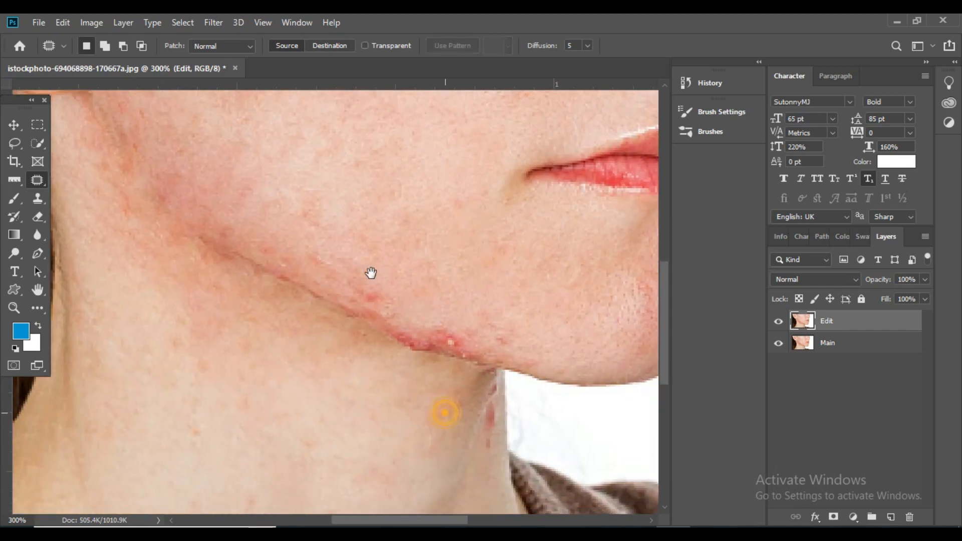
{"action": "mouse_move", "coordinate": [272, 254]}
{"action": "left_mouse_down"}
{"action": "mouse_move", "coordinate": [275, 281]}
{"action": "mouse_move", "coordinate": [301, 282]}
{"action": "mouse_move", "coordinate": [290, 277]}
{"action": "left_mouse_up"}
{"action": "key", "text": "ctrl+d"}
{"action": "mouse_move", "coordinate": [353, 303]}
{"action": "left_mouse_down"}
{"action": "mouse_move", "coordinate": [359, 328]}
{"action": "mouse_move", "coordinate": [388, 317]}
{"action": "mouse_move", "coordinate": [369, 311]}
{"action": "mouse_move", "coordinate": [396, 351]}
{"action": "mouse_move", "coordinate": [426, 353]}
{"action": "mouse_move", "coordinate": [435, 342]}
{"action": "mouse_move", "coordinate": [437, 350]}
{"action": "mouse_move", "coordinate": [341, 302]}
{"action": "left_mouse_up"}
{"action": "key", "text": "ctrl+d"}
{"action": "key", "text": "ctrl+d"}
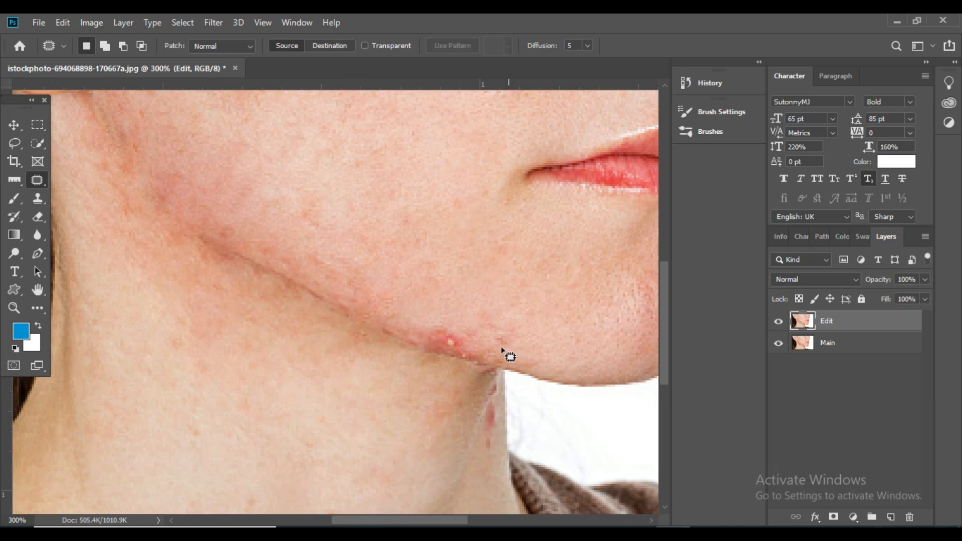
Step: Patch the red pimple cluster on the jaw edge where the jaw meets the front of the neck
{"action": "mouse_move", "coordinate": [425, 329]}
{"action": "left_mouse_down"}
{"action": "mouse_move", "coordinate": [434, 355]}
{"action": "mouse_move", "coordinate": [467, 359]}
{"action": "mouse_move", "coordinate": [470, 331]}
{"action": "mouse_move", "coordinate": [374, 320]}
{"action": "mouse_move", "coordinate": [389, 341]}
{"action": "mouse_move", "coordinate": [422, 351]}
{"action": "mouse_move", "coordinate": [422, 333]}
{"action": "mouse_move", "coordinate": [362, 326]}
{"action": "left_mouse_up"}
{"action": "key", "text": "ctrl+d"}
{"action": "key", "text": "ctrl+d"}
{"action": "mouse_move", "coordinate": [480, 344]}
{"action": "left_mouse_down"}
{"action": "mouse_move", "coordinate": [456, 358]}
{"action": "mouse_move", "coordinate": [480, 359]}
{"action": "left_mouse_up"}
{"action": "left_click_drag", "start_coordinate": [427, 346], "coordinate": [428, 347]}
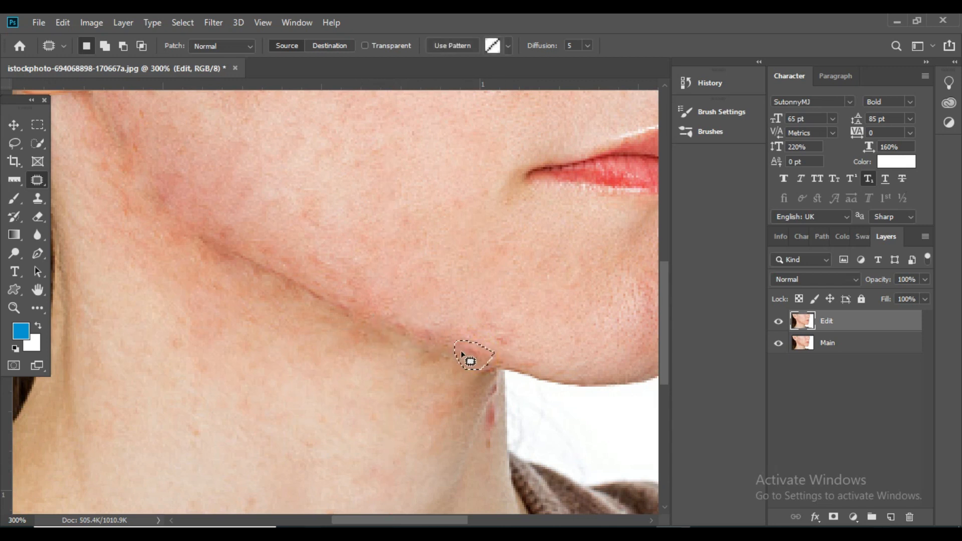
{"action": "key", "text": "ctrl+d"}
Step: Patch the small red spot on the jaw edge behind the chin, then toggle the Edit layer's visibility to compare with the original
{"action": "left_click_drag", "start_coordinate": [492, 346], "coordinate": [516, 351]}
{"action": "key", "text": "ctrl+d"}
{"action": "key", "text": "ctrl+0"}
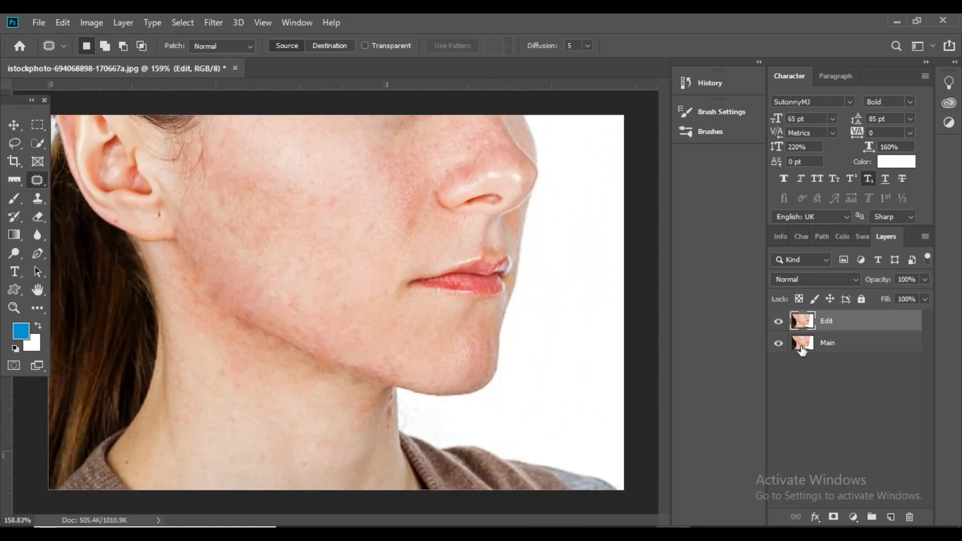
{"action": "left_click", "coordinate": [779, 324]}
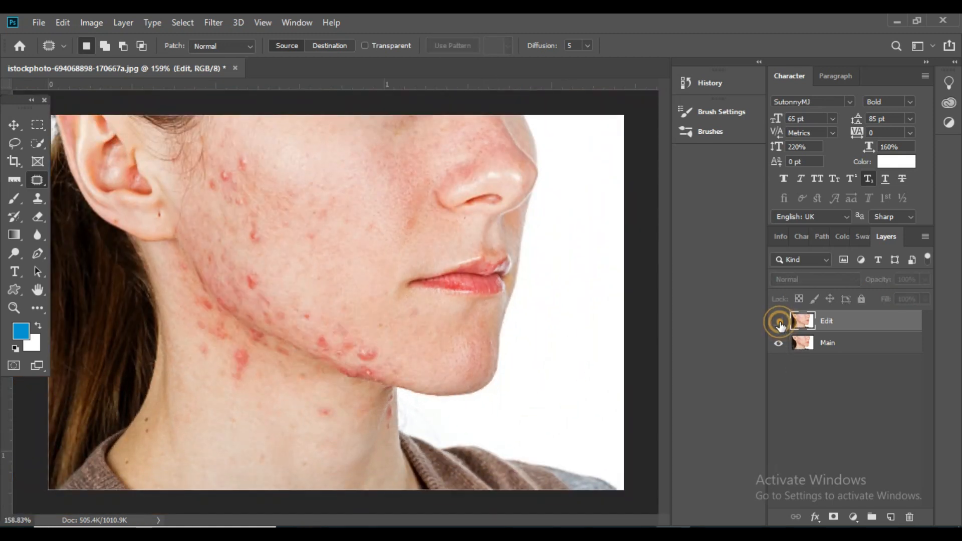
{"action": "left_click", "coordinate": [780, 323]}
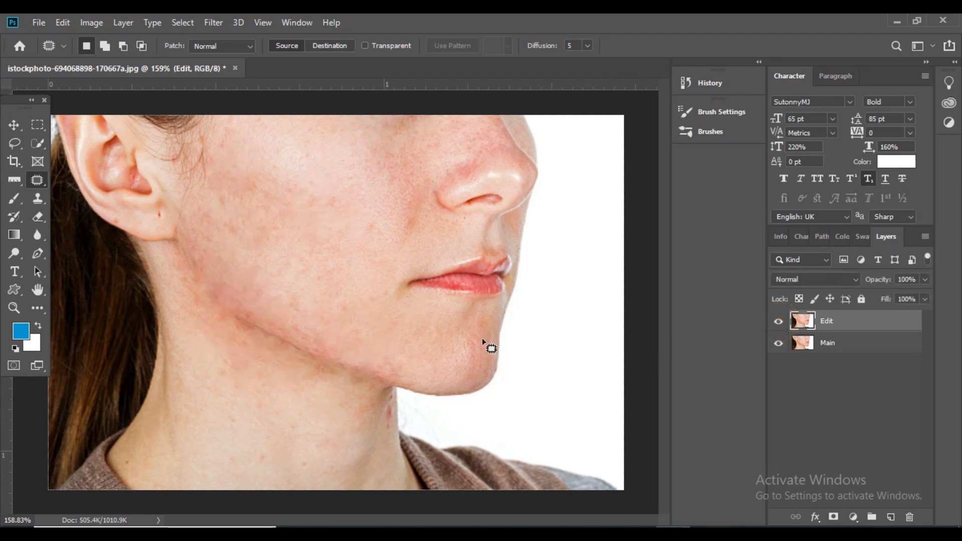
Step: Patch the leftover redness along the front part of the jaw edge leading to the chin
{"action": "left_click", "coordinate": [415, 323], "text": "ctrl"}
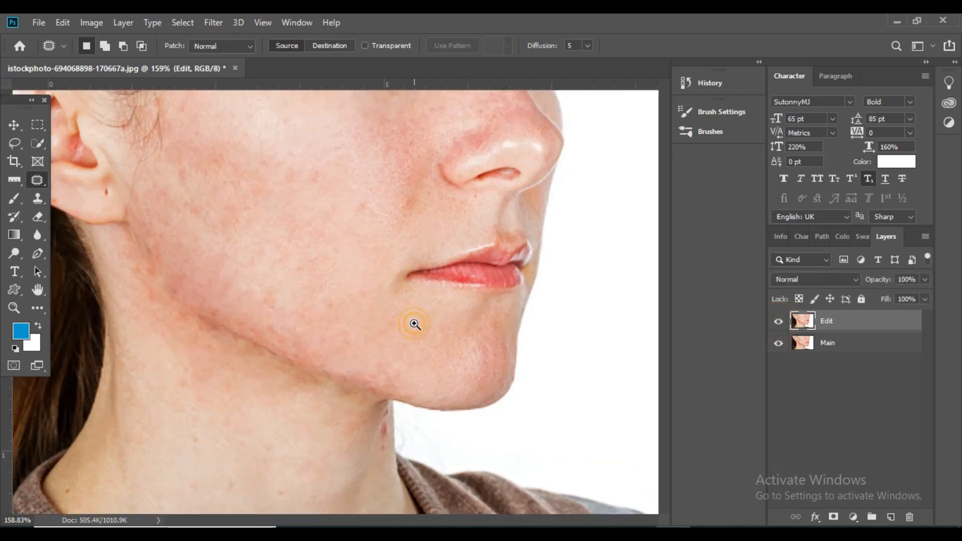
{"action": "left_click", "coordinate": [399, 324], "text": "ctrl"}
{"action": "left_click", "coordinate": [379, 305], "text": "ctrl"}
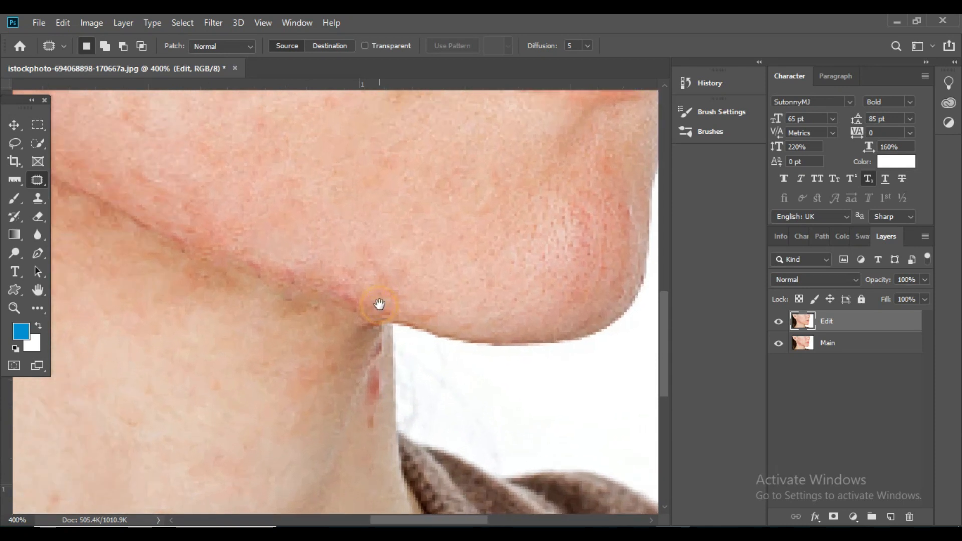
{"action": "mouse_move", "coordinate": [350, 307]}
{"action": "left_mouse_down"}
{"action": "mouse_move", "coordinate": [373, 283]}
{"action": "mouse_move", "coordinate": [346, 253]}
{"action": "mouse_move", "coordinate": [273, 262]}
{"action": "left_mouse_up"}
{"action": "key", "text": "ctrl+d"}
{"action": "mouse_move", "coordinate": [301, 298]}
{"action": "left_mouse_down"}
{"action": "mouse_move", "coordinate": [339, 272]}
{"action": "mouse_move", "coordinate": [287, 232]}
{"action": "mouse_move", "coordinate": [262, 272]}
{"action": "mouse_move", "coordinate": [266, 262]}
{"action": "mouse_move", "coordinate": [229, 225]}
{"action": "left_mouse_up"}
{"action": "key", "text": "ctrl+d"}
{"action": "key", "text": "ctrl+d"}
Step: Patch the uneven dark and reddish skin directly under the front of the jawline
{"action": "mouse_move", "coordinate": [382, 234]}
{"action": "left_mouse_down"}
{"action": "mouse_move", "coordinate": [358, 240]}
{"action": "mouse_move", "coordinate": [363, 271]}
{"action": "mouse_move", "coordinate": [404, 256]}
{"action": "left_mouse_up"}
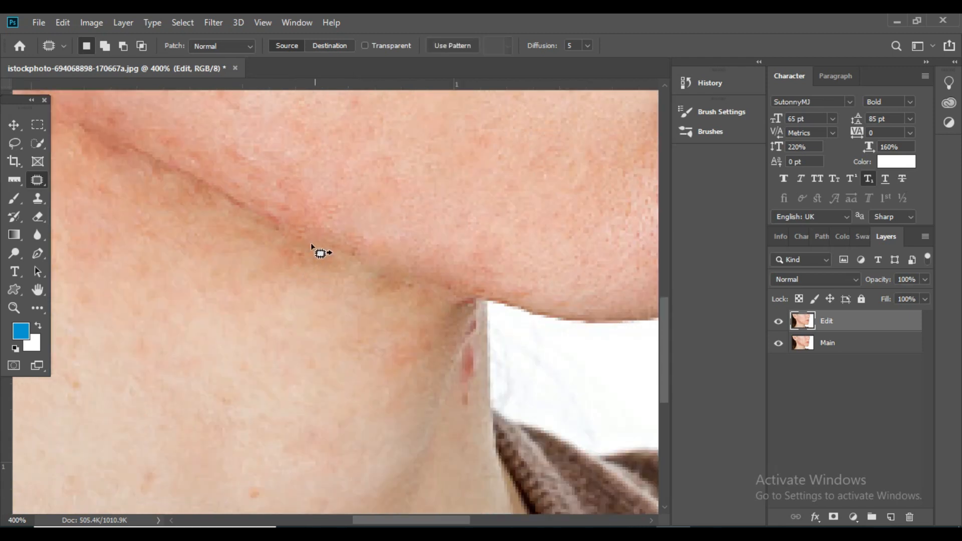
{"action": "left_click_drag", "start_coordinate": [312, 244], "coordinate": [273, 224]}
{"action": "key", "text": "ctrl+d"}
Step: Patch the red marks on the front edge of the neck just below the chin
{"action": "mouse_move", "coordinate": [427, 306]}
{"action": "left_mouse_down"}
{"action": "mouse_move", "coordinate": [380, 220]}
{"action": "mouse_move", "coordinate": [430, 213]}
{"action": "mouse_move", "coordinate": [412, 220]}
{"action": "mouse_move", "coordinate": [436, 223]}
{"action": "mouse_move", "coordinate": [396, 215]}
{"action": "left_mouse_up"}
{"action": "key", "text": "ctrl+d"}
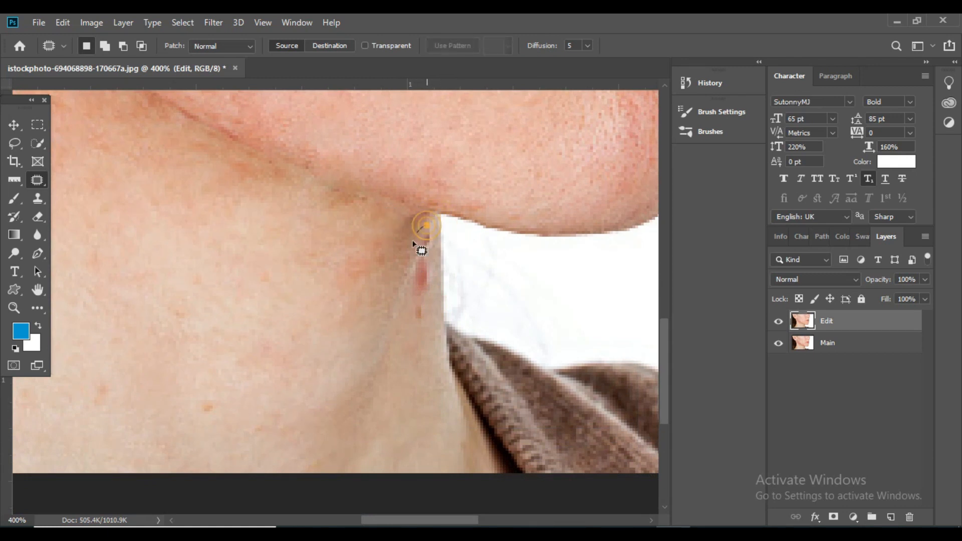
{"action": "mouse_move", "coordinate": [427, 252]}
{"action": "left_mouse_down"}
{"action": "mouse_move", "coordinate": [424, 242]}
{"action": "mouse_move", "coordinate": [419, 258]}
{"action": "mouse_move", "coordinate": [429, 266]}
{"action": "left_mouse_up"}
{"action": "key", "text": "ctrl+d"}
{"action": "mouse_move", "coordinate": [410, 299]}
{"action": "left_mouse_down"}
{"action": "mouse_move", "coordinate": [440, 295]}
{"action": "mouse_move", "coordinate": [432, 252]}
{"action": "mouse_move", "coordinate": [455, 308]}
{"action": "left_mouse_up"}
{"action": "key", "text": "ctrl+d"}
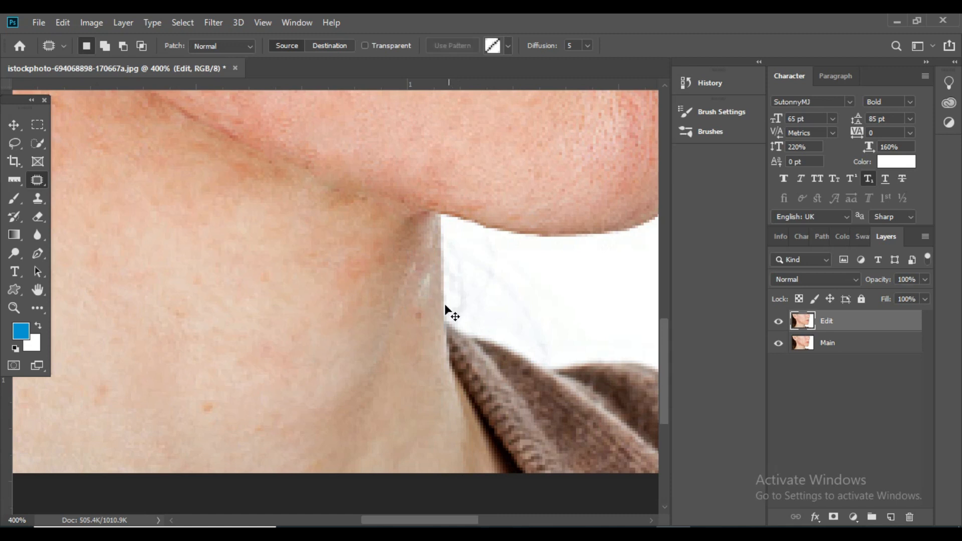
Step: Patch the small blemish on the lower middle of the neck
{"action": "key", "text": "ctrl+minus"}
{"action": "key", "text": "ctrl+minus"}
{"action": "key", "text": "ctrl+minus"}
{"action": "left_click", "coordinate": [329, 405], "text": "ctrl"}
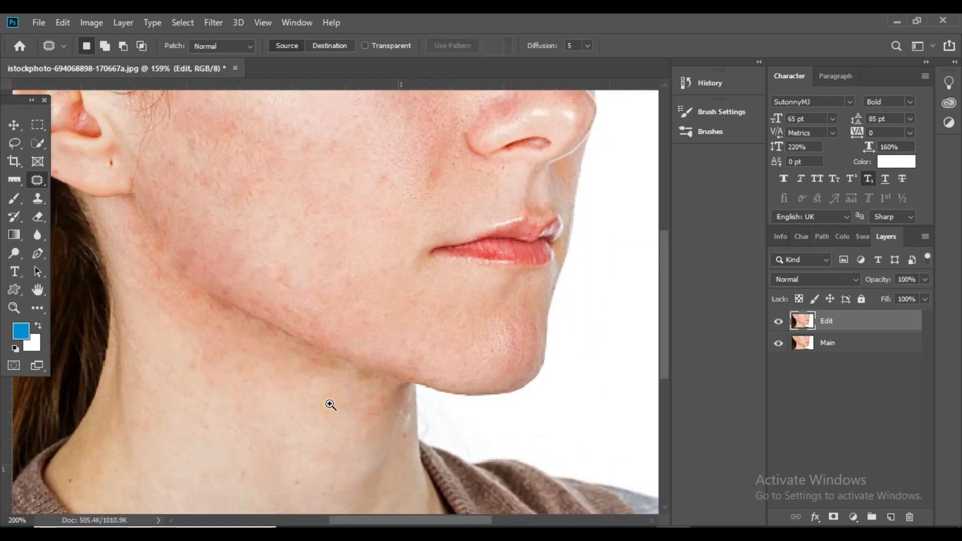
{"action": "left_click", "coordinate": [325, 409], "text": "ctrl"}
{"action": "left_click_drag", "start_coordinate": [323, 412], "coordinate": [423, 238]}
{"action": "mouse_move", "coordinate": [397, 327]}
{"action": "left_mouse_down"}
{"action": "mouse_move", "coordinate": [365, 349]}
{"action": "mouse_move", "coordinate": [401, 341]}
{"action": "mouse_move", "coordinate": [305, 319]}
{"action": "mouse_move", "coordinate": [328, 324]}
{"action": "mouse_move", "coordinate": [321, 320]}
{"action": "left_mouse_up"}
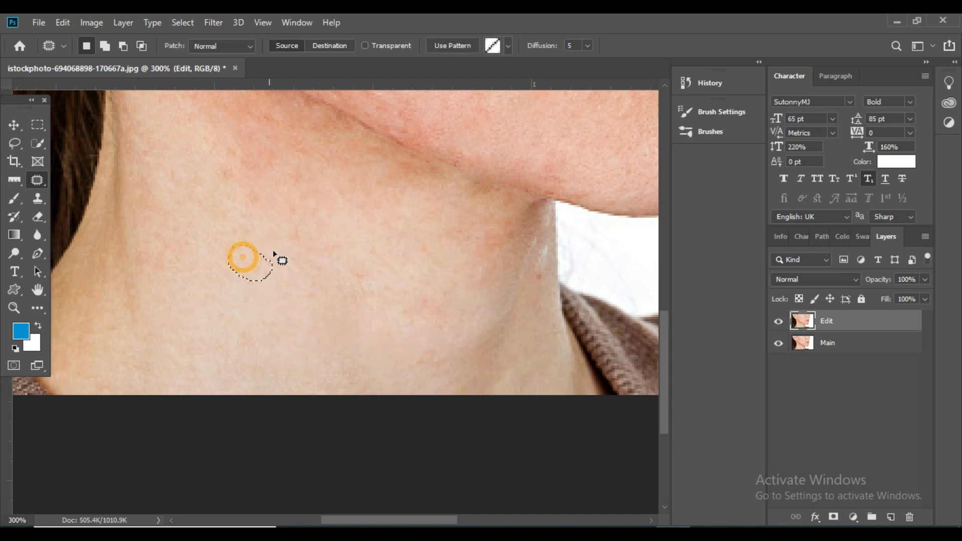
{"action": "key", "text": "ctrl+d"}
Step: Patch the small orange spot at mid-neck and the reddish spots on the upper neck
{"action": "left_click_drag", "start_coordinate": [341, 290], "coordinate": [384, 288]}
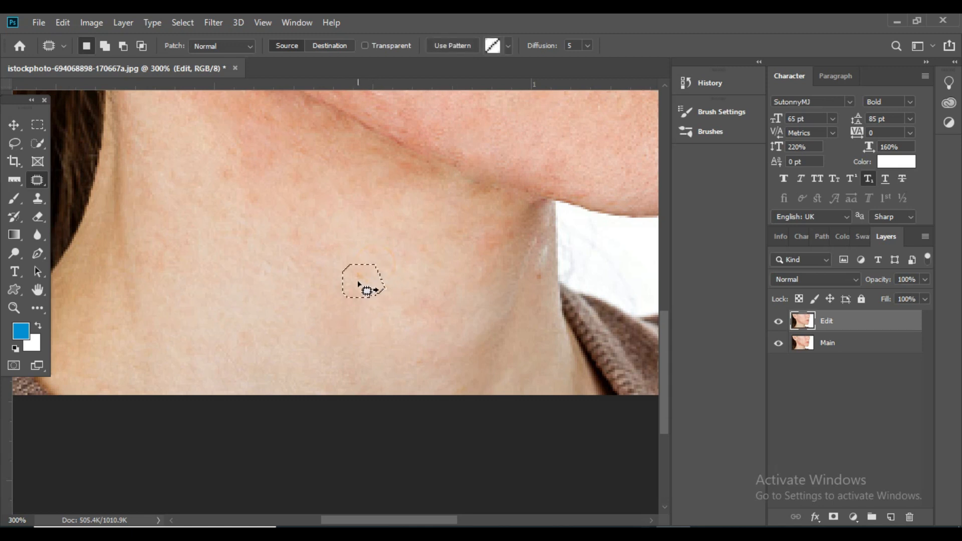
{"action": "mouse_move", "coordinate": [315, 259]}
{"action": "left_mouse_down"}
{"action": "mouse_move", "coordinate": [323, 222]}
{"action": "mouse_move", "coordinate": [305, 218]}
{"action": "left_mouse_up"}
{"action": "mouse_move", "coordinate": [229, 160]}
{"action": "left_mouse_down"}
{"action": "mouse_move", "coordinate": [215, 188]}
{"action": "mouse_move", "coordinate": [231, 161]}
{"action": "mouse_move", "coordinate": [206, 155]}
{"action": "left_mouse_up"}
{"action": "left_click", "coordinate": [332, 172]}
{"action": "mouse_move", "coordinate": [321, 162]}
{"action": "left_mouse_down"}
{"action": "mouse_move", "coordinate": [296, 207]}
{"action": "mouse_move", "coordinate": [322, 167]}
{"action": "mouse_move", "coordinate": [241, 169]}
{"action": "left_mouse_up"}
{"action": "left_click", "coordinate": [377, 195]}
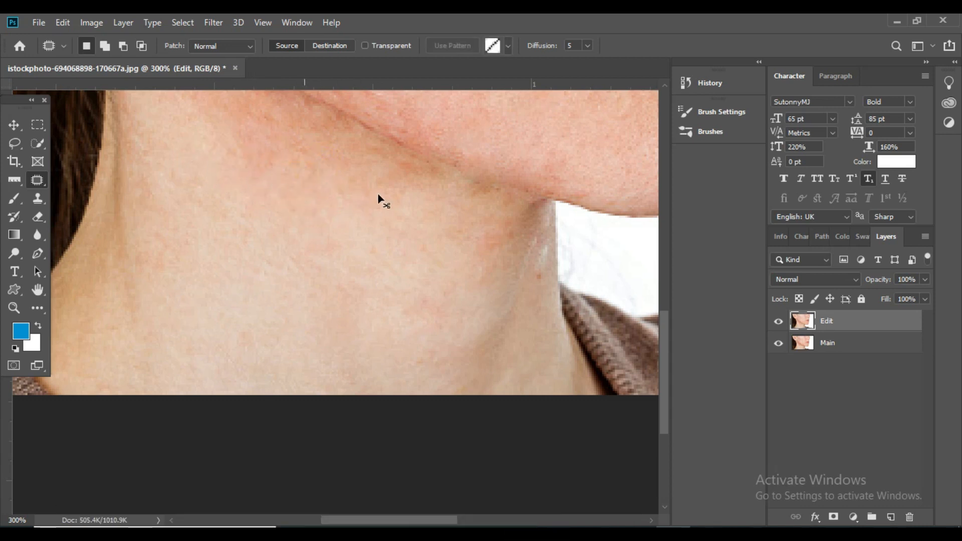
Step: Patch the spot under the jawline and the small brown spot on the front edge of the neck
{"action": "mouse_move", "coordinate": [403, 150]}
{"action": "left_mouse_down"}
{"action": "mouse_move", "coordinate": [371, 167]}
{"action": "mouse_move", "coordinate": [291, 134]}
{"action": "left_mouse_up"}
{"action": "left_click", "coordinate": [400, 187]}
{"action": "left_click_drag", "start_coordinate": [532, 270], "coordinate": [538, 264]}
{"action": "mouse_move", "coordinate": [542, 275]}
{"action": "left_mouse_down"}
{"action": "mouse_move", "coordinate": [480, 320]}
{"action": "mouse_move", "coordinate": [490, 316]}
{"action": "left_mouse_up"}
{"action": "key", "text": "ctrl+d"}
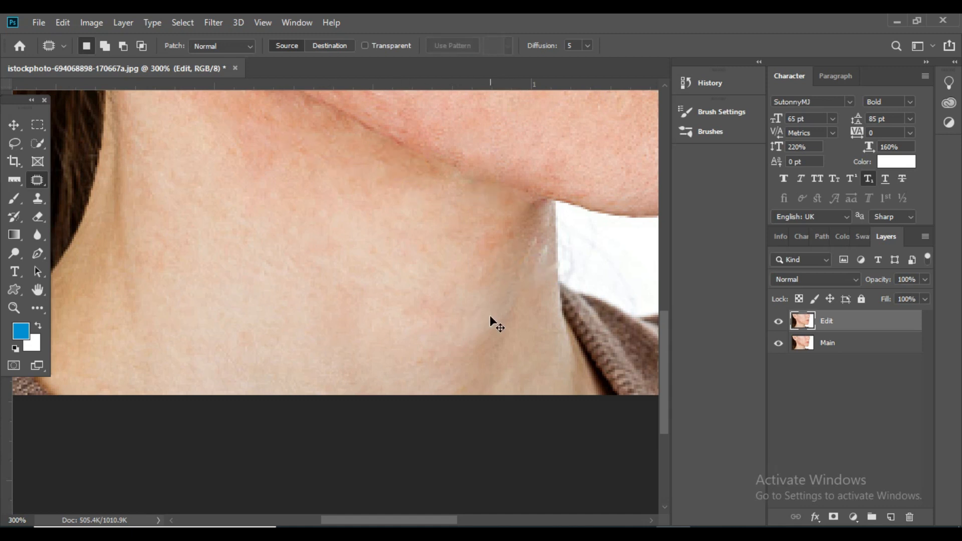
Step: Patch the spots in the middle of the cheek between the ear and the nose
{"action": "key", "text": "ctrl+0"}
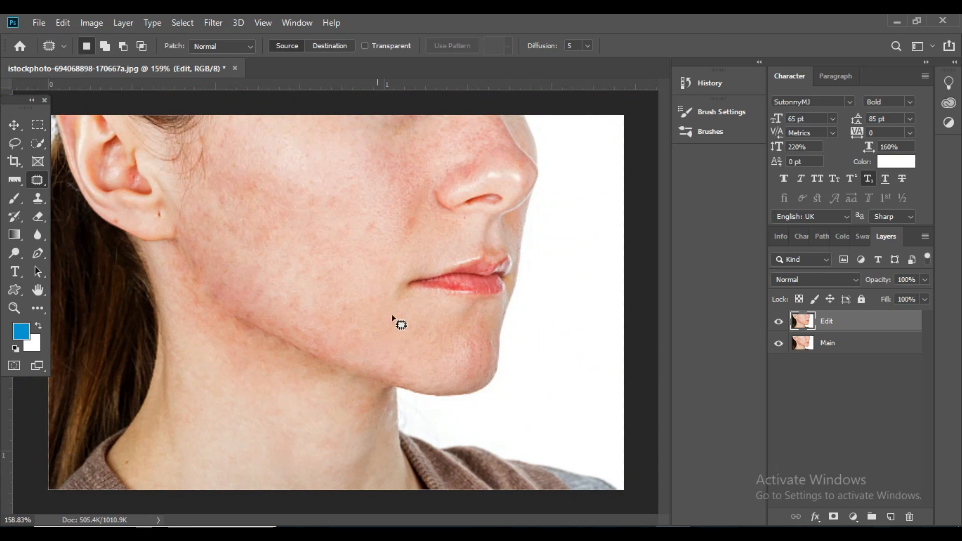
{"action": "left_click_drag", "start_coordinate": [386, 228], "coordinate": [371, 245]}
{"action": "mouse_move", "coordinate": [323, 221]}
{"action": "left_mouse_down"}
{"action": "mouse_move", "coordinate": [347, 207]}
{"action": "mouse_move", "coordinate": [342, 175]}
{"action": "left_mouse_up"}
{"action": "key", "text": "ctrl+d"}
Step: Patch the remaining red blotches on the upper cheek with clear skin
{"action": "key", "text": "ctrl+plus"}
{"action": "left_click_drag", "start_coordinate": [410, 197], "coordinate": [453, 225]}
{"action": "left_click", "coordinate": [321, 213], "text": "ctrl"}
{"action": "mouse_move", "coordinate": [261, 129]}
{"action": "left_mouse_down"}
{"action": "mouse_move", "coordinate": [296, 155]}
{"action": "mouse_move", "coordinate": [279, 140]}
{"action": "left_mouse_up"}
{"action": "key", "text": "ctrl+d"}
{"action": "mouse_move", "coordinate": [343, 133]}
{"action": "left_mouse_down"}
{"action": "mouse_move", "coordinate": [323, 150]}
{"action": "mouse_move", "coordinate": [345, 150]}
{"action": "mouse_move", "coordinate": [305, 158]}
{"action": "left_mouse_up"}
{"action": "key", "text": "ctrl+d"}
Step: With the Spot Healing Brush, heal the small spots on the lower cheek near the jaw, beside the mouth and at mid-cheek
{"action": "left_click_drag", "start_coordinate": [402, 247], "coordinate": [422, 134]}
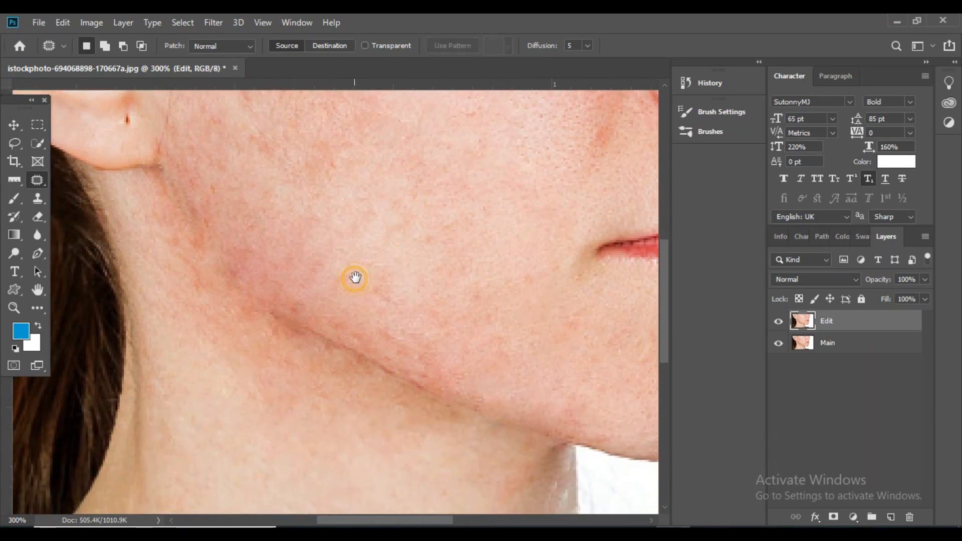
{"action": "right_click", "coordinate": [39, 179]}
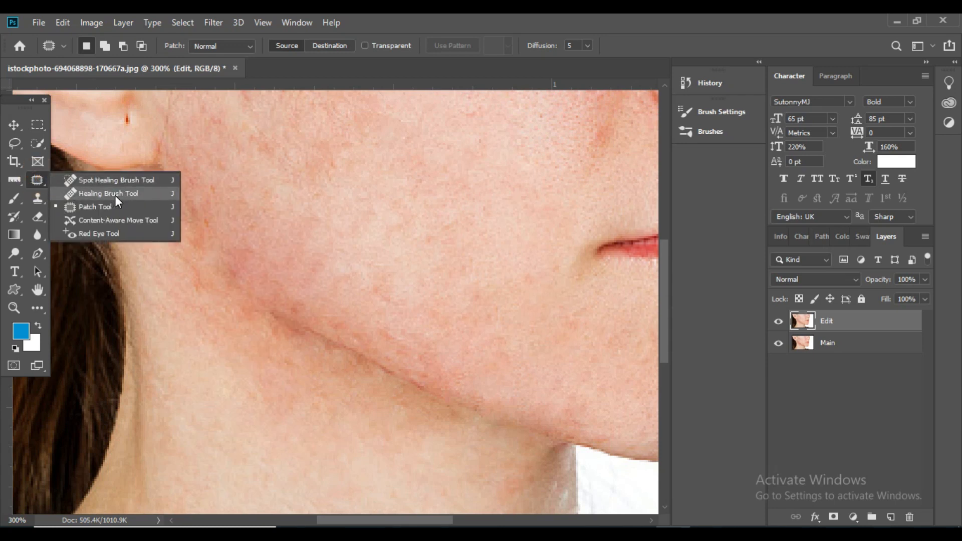
{"action": "left_click", "coordinate": [125, 181]}
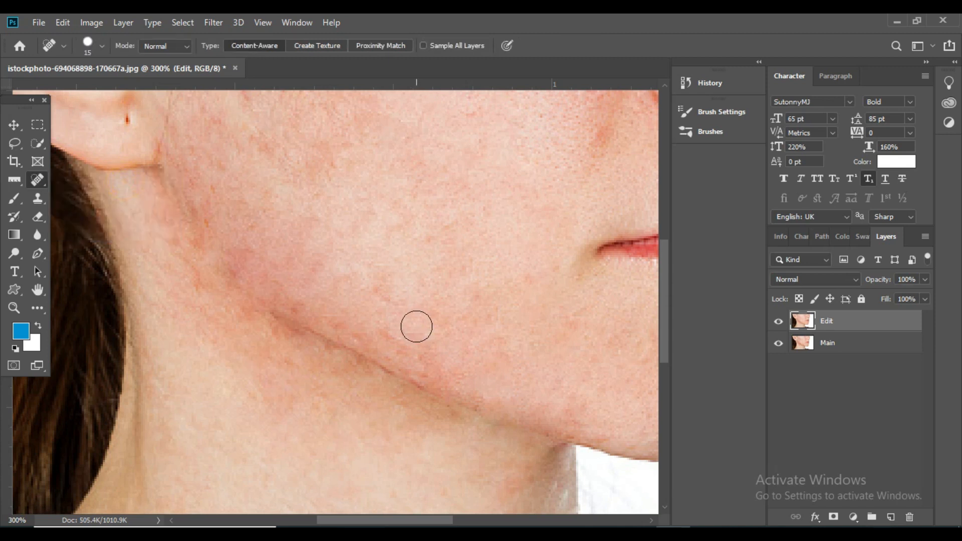
{"action": "mouse_move", "coordinate": [408, 366]}
{"action": "left_mouse_down"}
{"action": "mouse_move", "coordinate": [427, 383]}
{"action": "mouse_move", "coordinate": [454, 370]}
{"action": "left_mouse_up"}
{"action": "left_click", "coordinate": [516, 285]}
{"action": "left_click", "coordinate": [477, 119]}
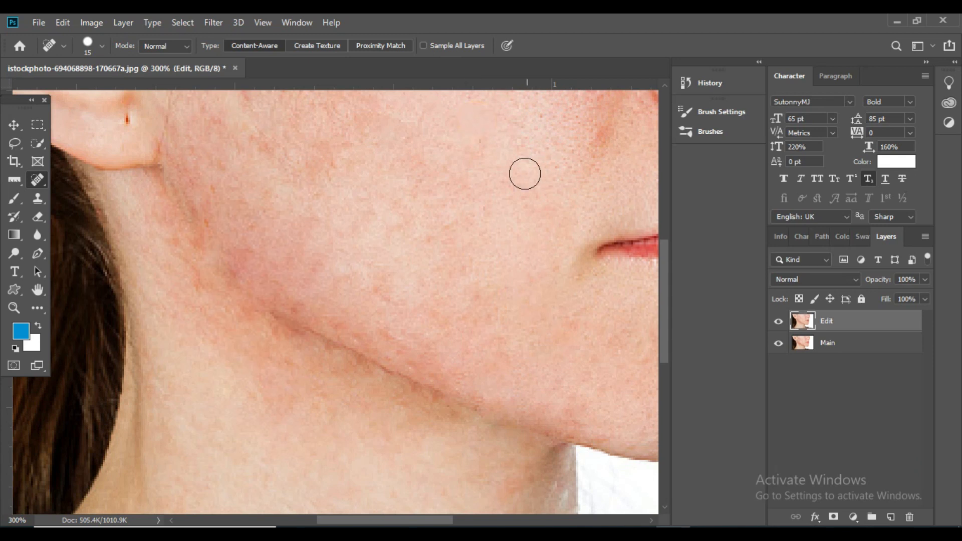
Step: Heal the small red spots on the cheek in front of and below the earlobe
{"action": "left_click_drag", "start_coordinate": [337, 225], "coordinate": [346, 298]}
{"action": "left_click_drag", "start_coordinate": [314, 136], "coordinate": [313, 152]}
{"action": "left_click_drag", "start_coordinate": [253, 152], "coordinate": [267, 174]}
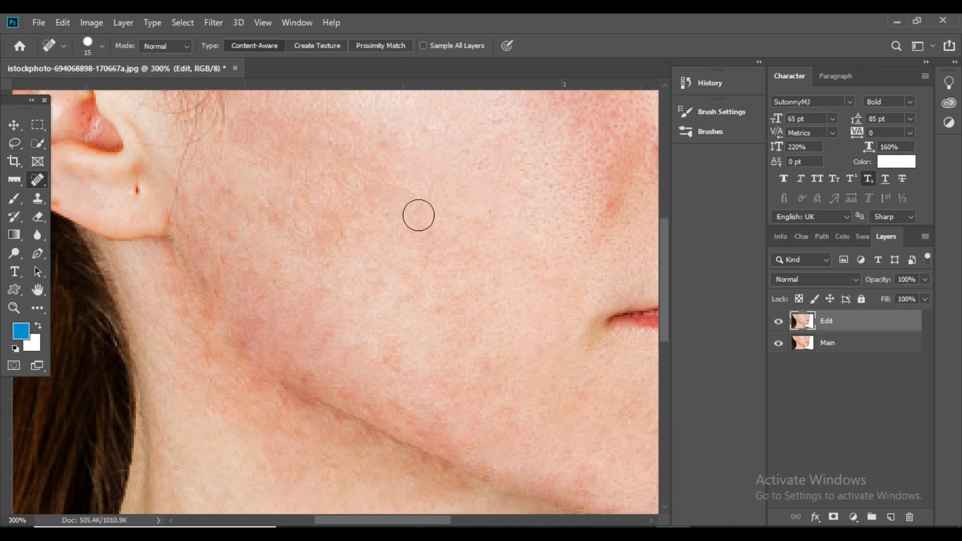
{"action": "left_click_drag", "start_coordinate": [230, 258], "coordinate": [231, 258]}
{"action": "left_click", "coordinate": [214, 297]}
{"action": "left_click", "coordinate": [240, 226]}
{"action": "left_click", "coordinate": [224, 189]}
Step: Heal the reddish spots along the back of the jaw and on the upper neck below the earlobe
{"action": "left_click_drag", "start_coordinate": [383, 397], "coordinate": [362, 253]}
{"action": "left_click", "coordinate": [191, 209]}
{"action": "left_click", "coordinate": [224, 196]}
{"action": "left_click", "coordinate": [181, 161]}
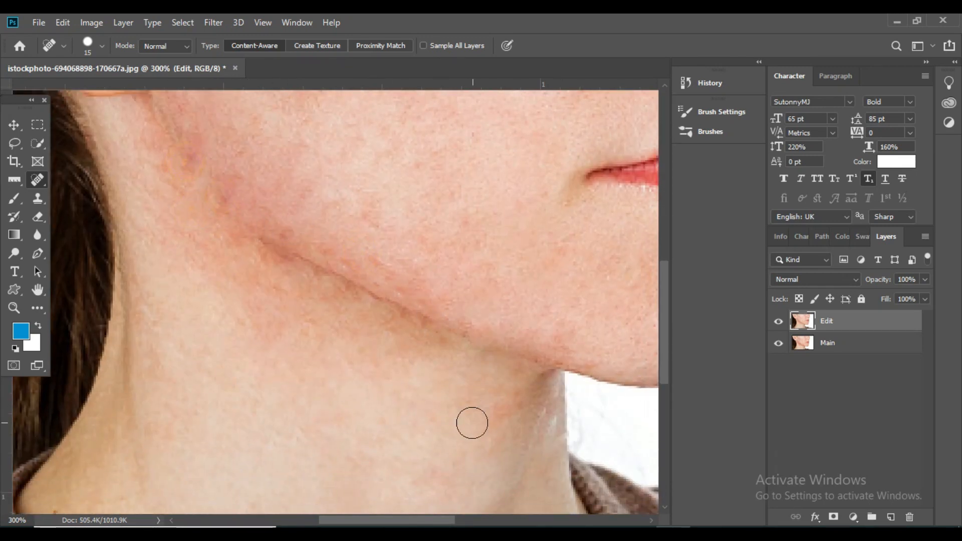
Step: Heal the remaining spots along the jawline, then hide the Edit layer to compare with the original photo
{"action": "left_click_drag", "start_coordinate": [404, 328], "coordinate": [343, 322]}
{"action": "mouse_move", "coordinate": [272, 262]}
{"action": "left_mouse_down"}
{"action": "mouse_move", "coordinate": [251, 246]}
{"action": "mouse_move", "coordinate": [310, 265]}
{"action": "left_mouse_up"}
{"action": "left_click", "coordinate": [397, 327]}
{"action": "left_click", "coordinate": [427, 331]}
{"action": "key", "text": "ctrl+0"}
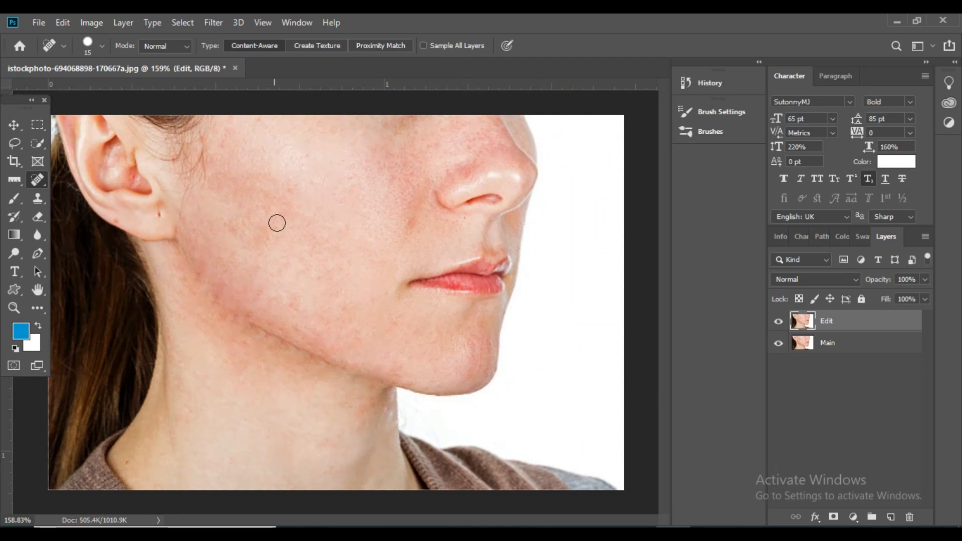
{"action": "left_click", "coordinate": [779, 322]}
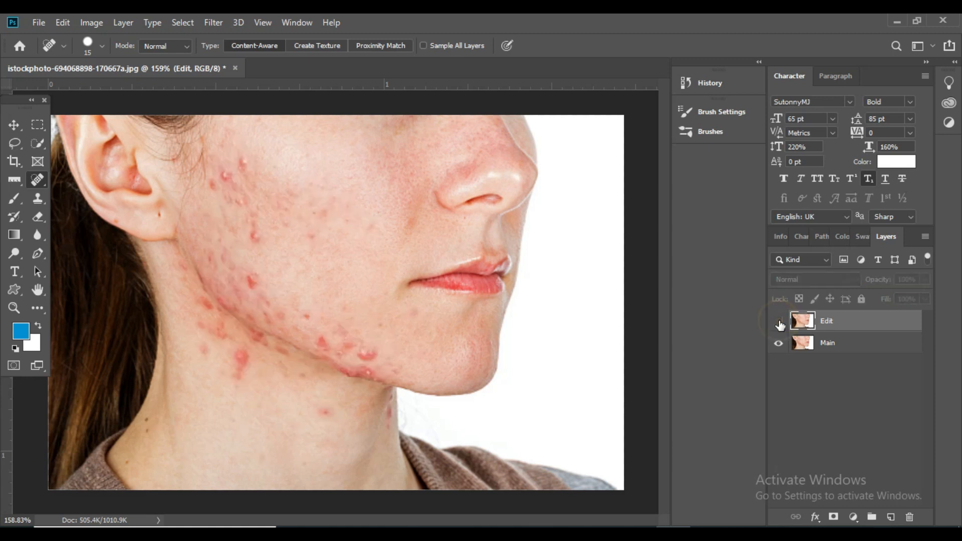
Step: Show the Edit layer again and heal the small dark mole at the base of the neck with the Spot Healing Brush
{"action": "left_click", "coordinate": [779, 323]}
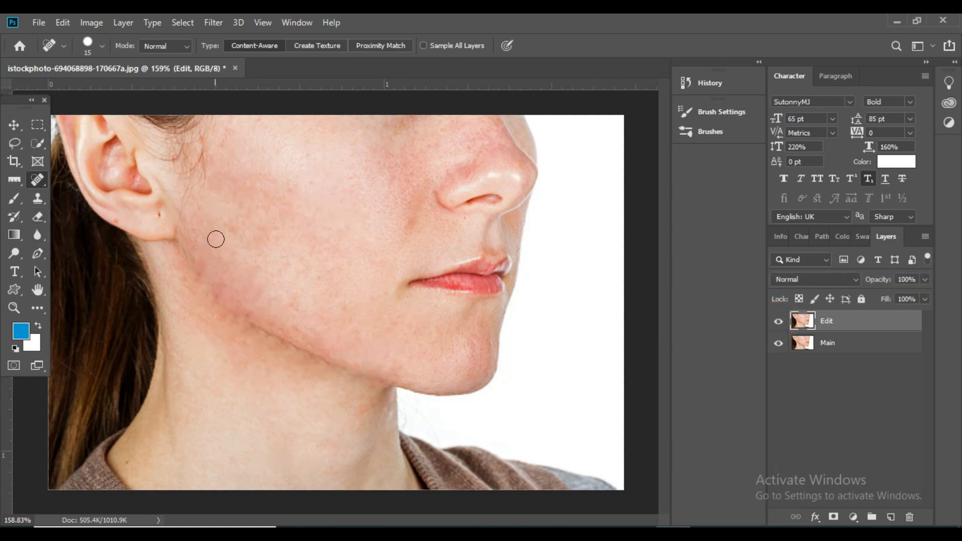
{"action": "left_click_drag", "start_coordinate": [10, 196], "coordinate": [52, 200]}
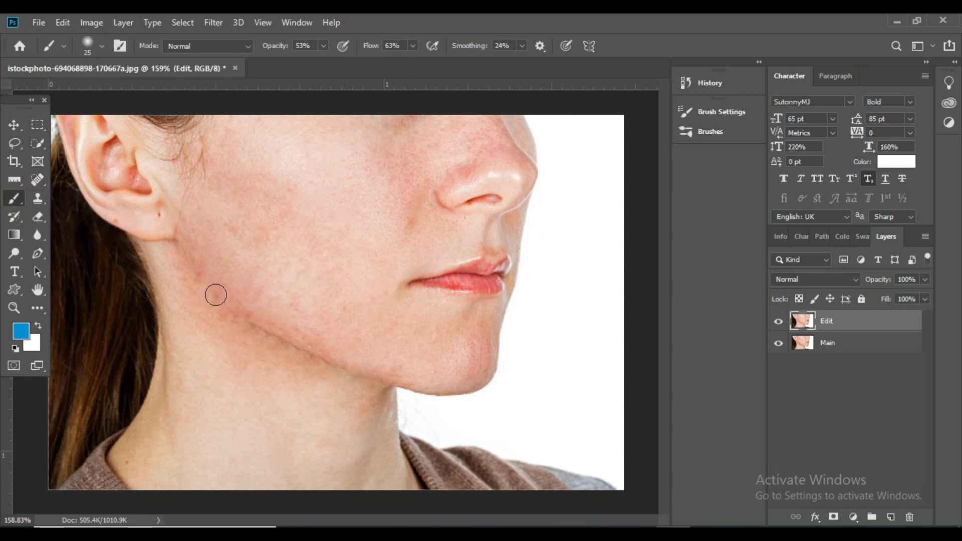
{"action": "key", "text": "ctrl+plus"}
{"action": "left_click_drag", "start_coordinate": [240, 380], "coordinate": [355, 243]}
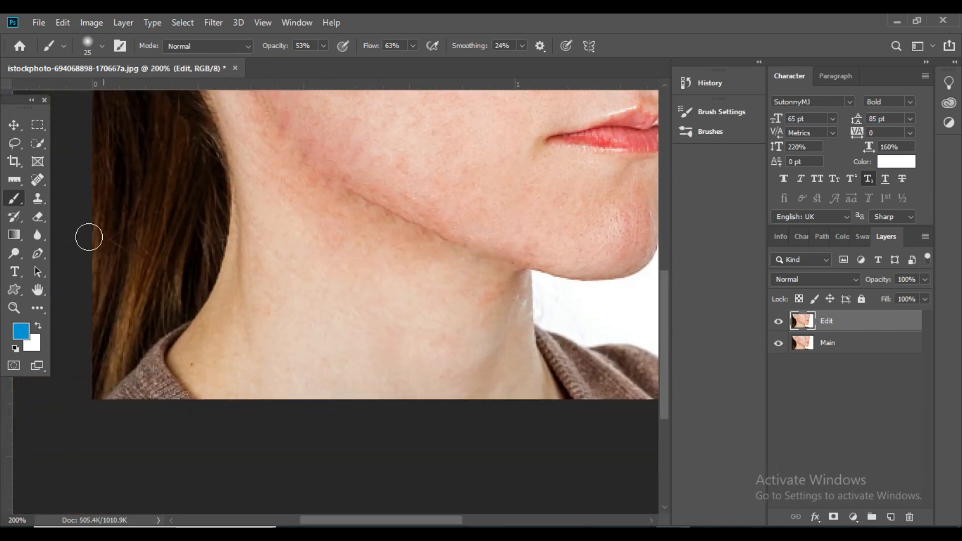
{"action": "key", "text": "j"}
{"action": "left_click", "coordinate": [192, 361]}
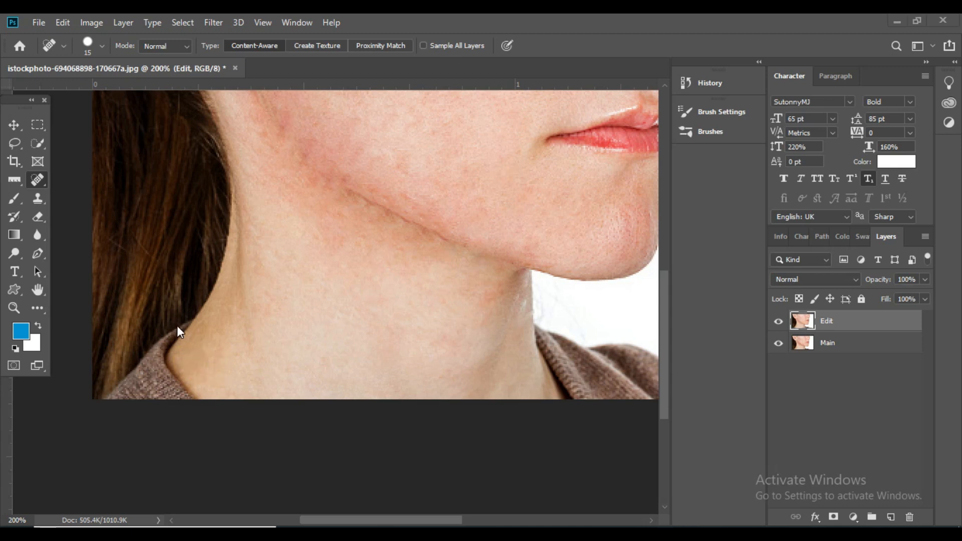
Step: Hide and show the Edit layer to compare the healed skin with the original photo
{"action": "left_click", "coordinate": [778, 322]}
{"action": "left_click", "coordinate": [779, 321]}
{"action": "scroll", "coordinate": [456, 287], "scroll_direction": "down", "scroll_amount": 2}
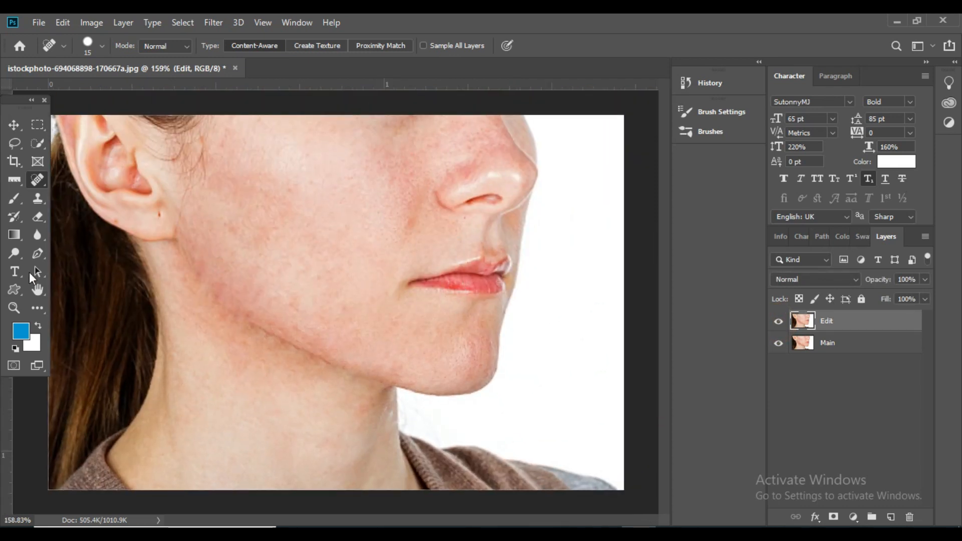
Step: Sample a light skin tone from the middle of the cheek with the Eyedropper as the foreground color
{"action": "left_click", "coordinate": [16, 201]}
{"action": "left_click", "coordinate": [18, 183]}
{"action": "left_click", "coordinate": [18, 184]}
{"action": "left_click", "coordinate": [56, 179]}
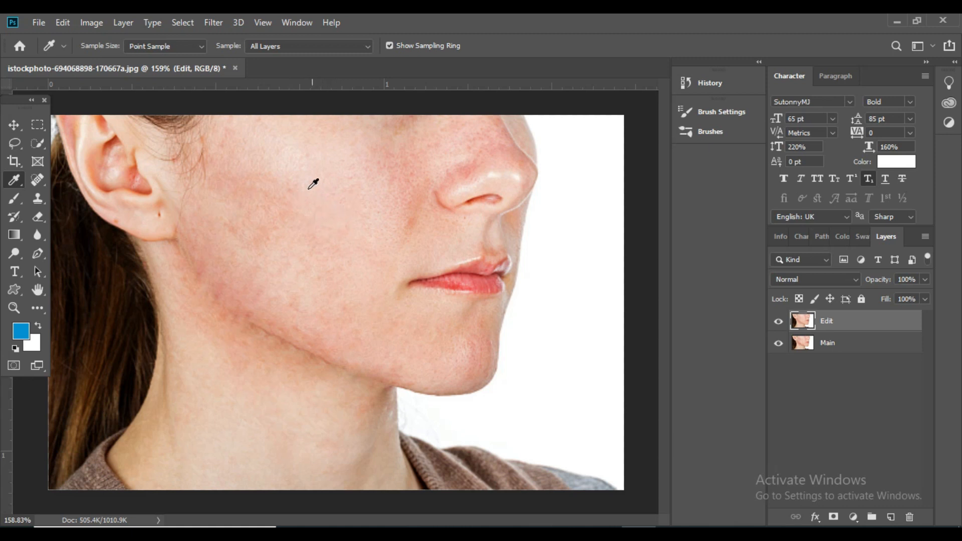
{"action": "left_click", "coordinate": [324, 231]}
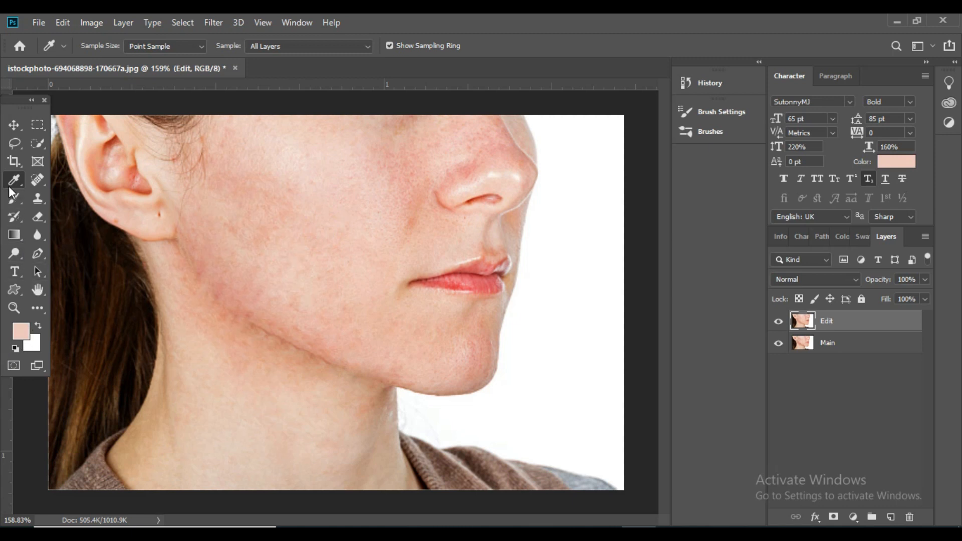
Step: Paint the sampled skin tone over the blotchy upper cheek with a size 45 brush at 41% opacity and 50% flow
{"action": "left_click_drag", "start_coordinate": [13, 200], "coordinate": [62, 200]}
{"action": "key", "text": "bracketright"}
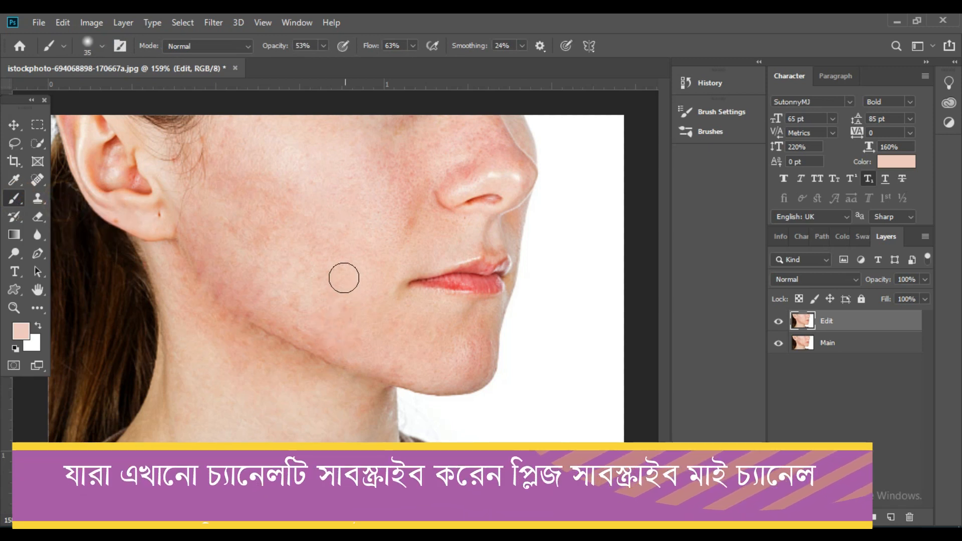
{"action": "key", "text": "bracketright"}
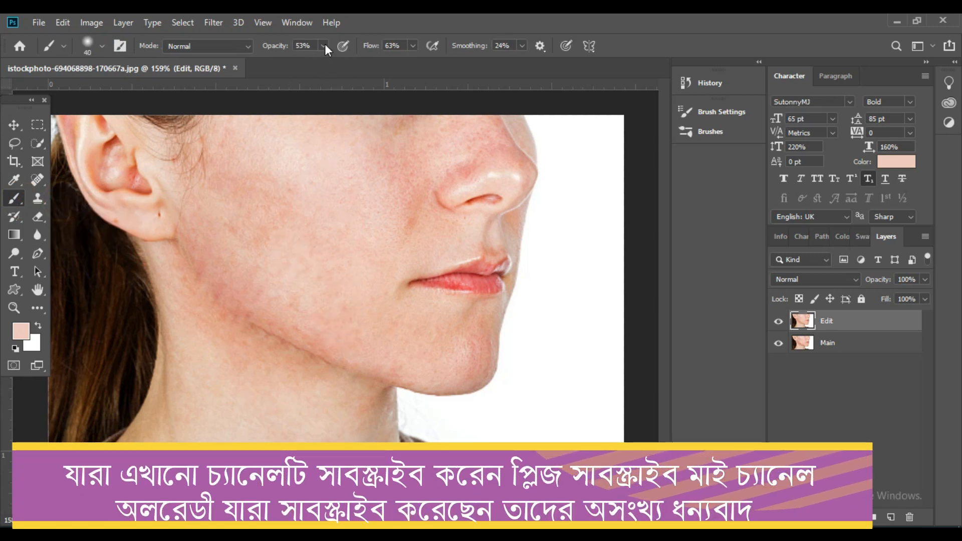
{"action": "left_click", "coordinate": [323, 45]}
{"action": "left_click", "coordinate": [315, 61]}
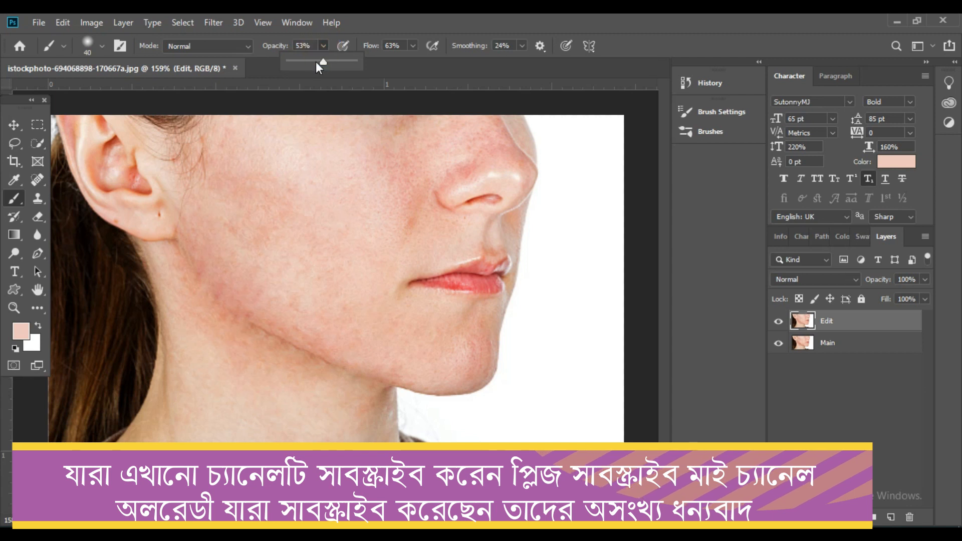
{"action": "left_click", "coordinate": [413, 45]}
{"action": "left_click", "coordinate": [404, 61]}
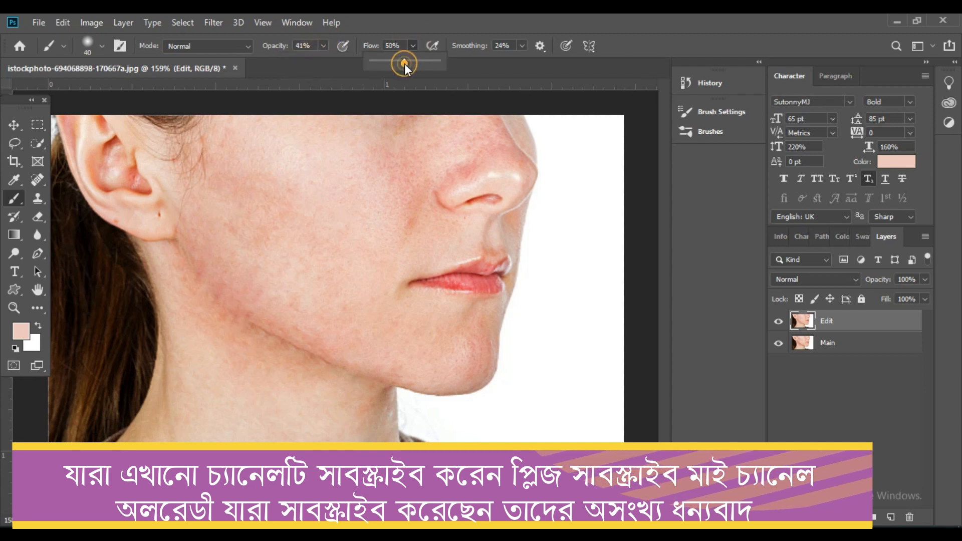
{"action": "key", "text": "bracketright"}
{"action": "left_click", "coordinate": [294, 236]}
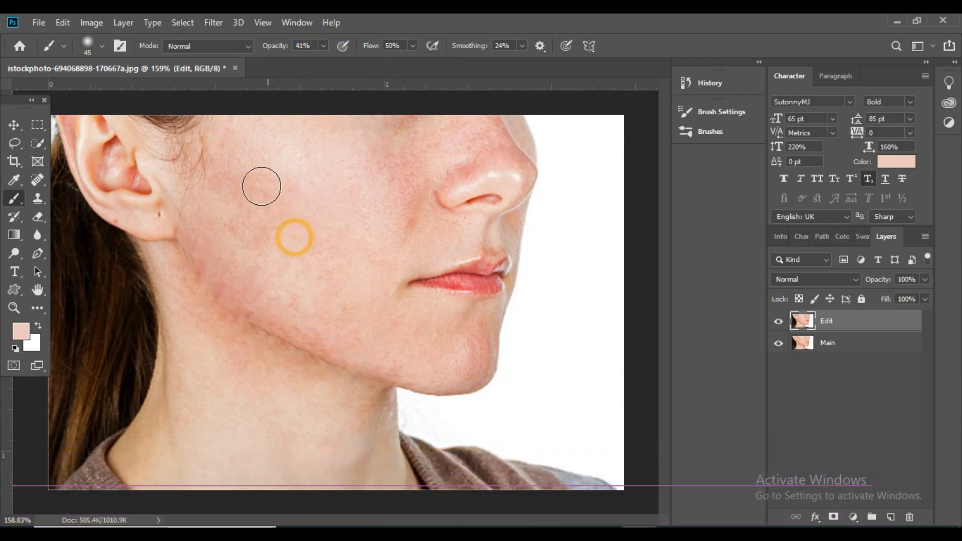
{"action": "mouse_move", "coordinate": [242, 178]}
{"action": "left_mouse_down"}
{"action": "mouse_move", "coordinate": [232, 185]}
{"action": "mouse_move", "coordinate": [233, 138]}
{"action": "mouse_move", "coordinate": [242, 218]}
{"action": "mouse_move", "coordinate": [277, 269]}
{"action": "left_mouse_up"}
{"action": "mouse_move", "coordinate": [251, 231]}
{"action": "left_mouse_down"}
{"action": "mouse_move", "coordinate": [288, 291]}
{"action": "mouse_move", "coordinate": [318, 312]}
{"action": "mouse_move", "coordinate": [371, 174]}
{"action": "mouse_move", "coordinate": [387, 165]}
{"action": "mouse_move", "coordinate": [252, 128]}
{"action": "left_mouse_up"}
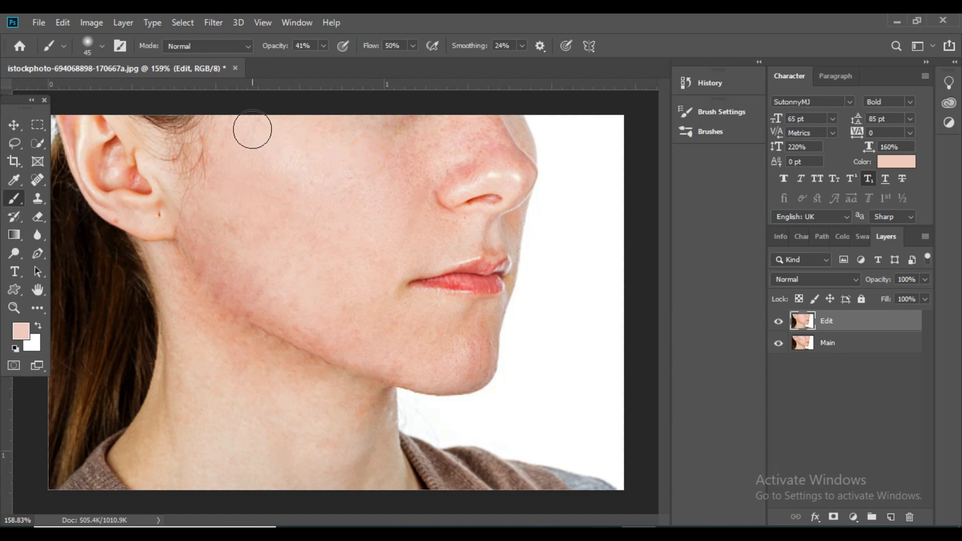
Step: Try painting the light skin tone over the back of the cheek and jaw at 66% opacity, then undo the stroke
{"action": "left_click", "coordinate": [324, 46]}
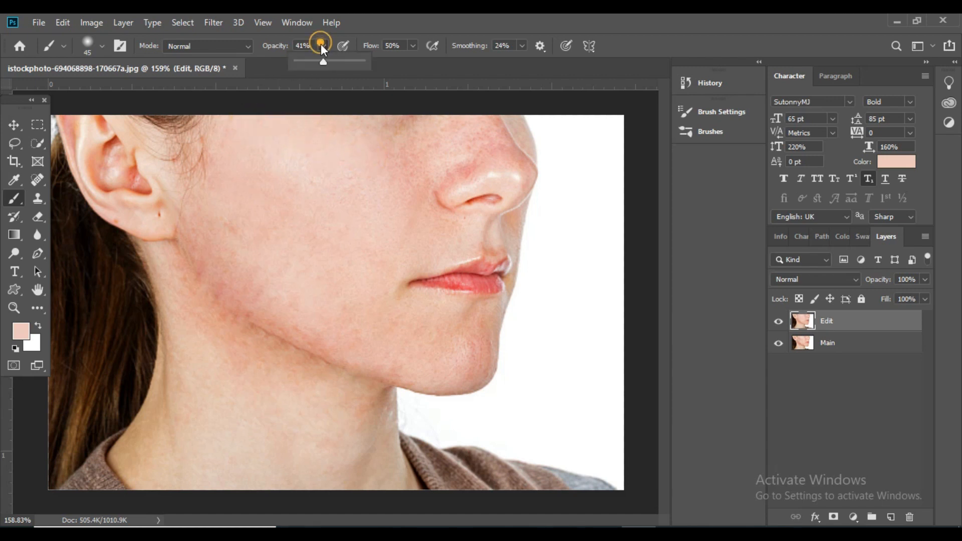
{"action": "left_click", "coordinate": [413, 46]}
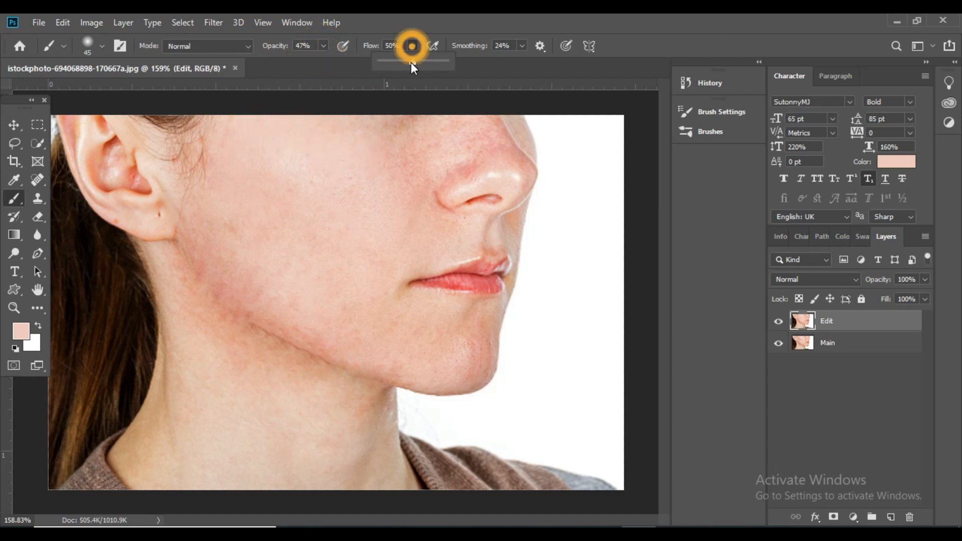
{"action": "left_click", "coordinate": [323, 45]}
{"action": "left_click", "coordinate": [337, 61]}
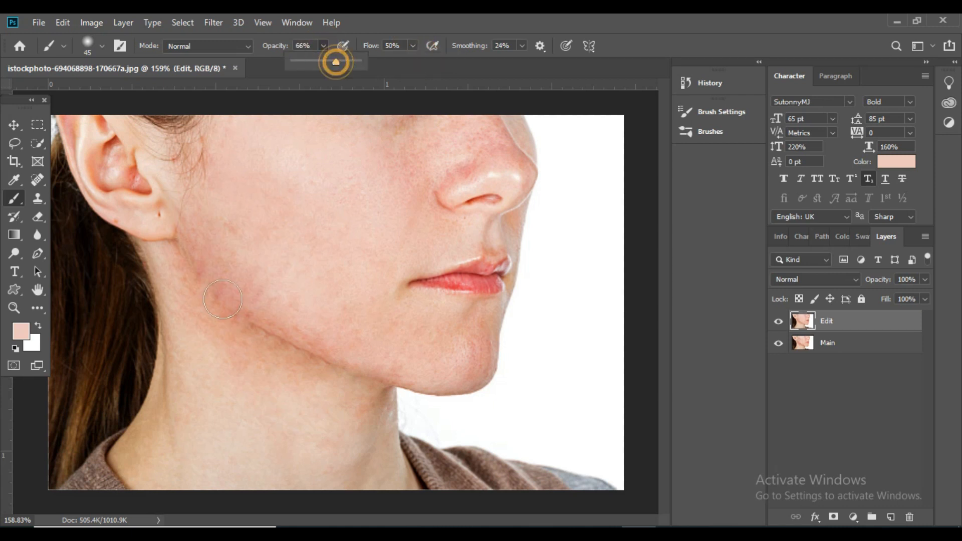
{"action": "mouse_move", "coordinate": [204, 225]}
{"action": "left_mouse_down"}
{"action": "mouse_move", "coordinate": [233, 289]}
{"action": "mouse_move", "coordinate": [266, 298]}
{"action": "left_mouse_up"}
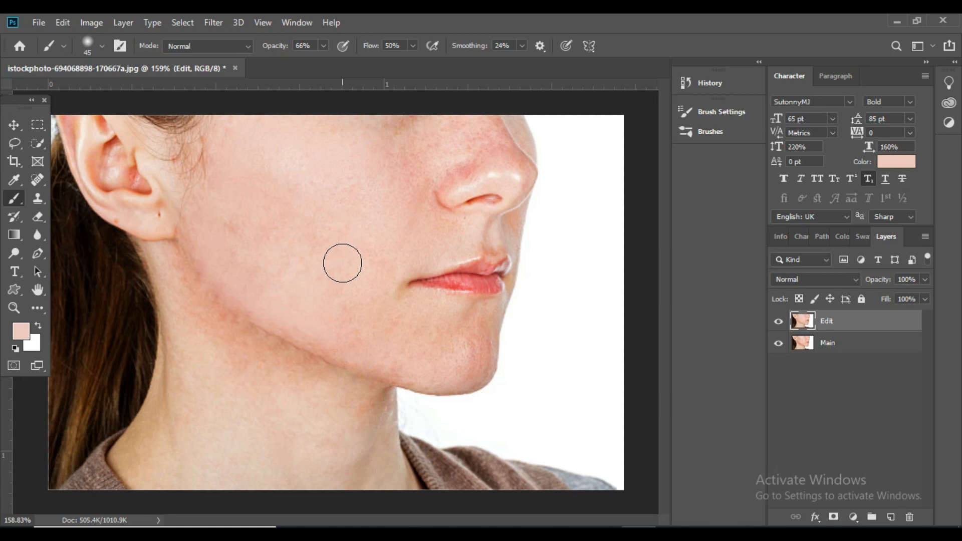
{"action": "key", "text": "ctrl+z"}
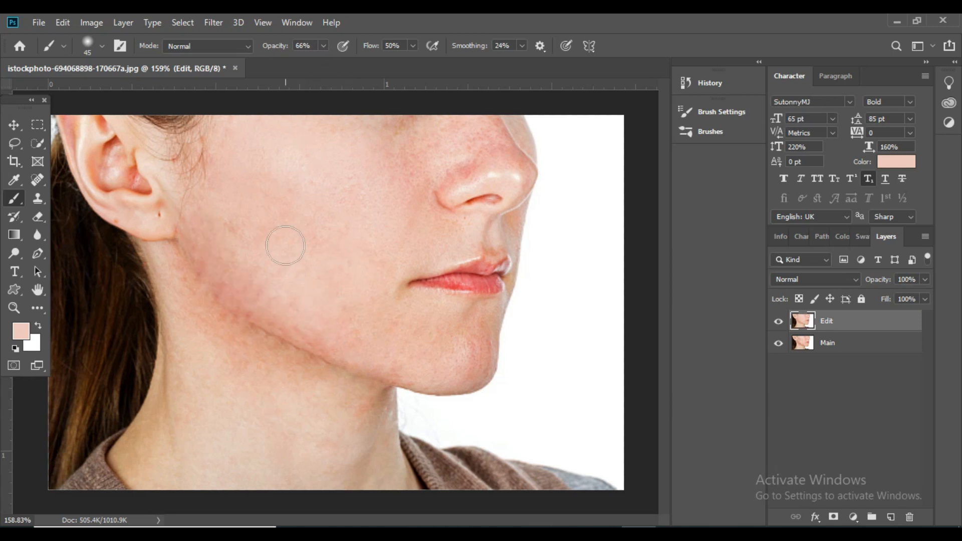
Step: Sample a darker pink skin tone from the lower cheek and paint it over the cheek and jaw at 45% brush opacity
{"action": "left_click", "coordinate": [14, 179]}
{"action": "left_click", "coordinate": [36, 182]}
{"action": "left_click", "coordinate": [232, 264]}
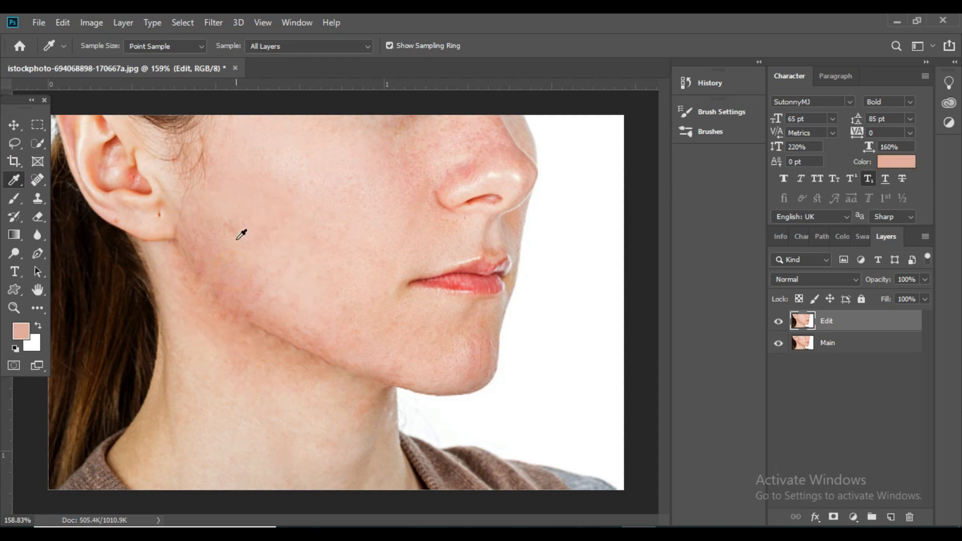
{"action": "key", "text": "b"}
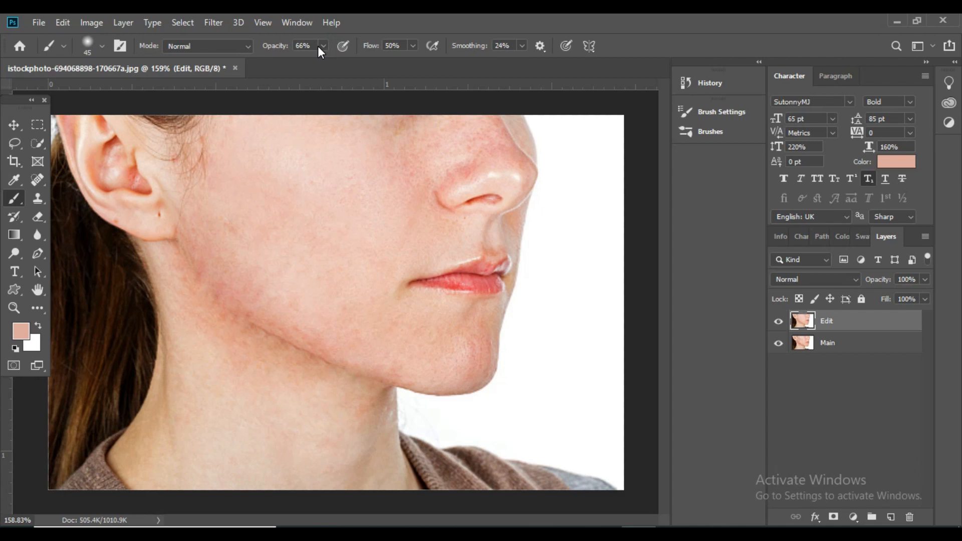
{"action": "left_click_drag", "start_coordinate": [306, 62], "coordinate": [309, 59]}
{"action": "left_click", "coordinate": [215, 233]}
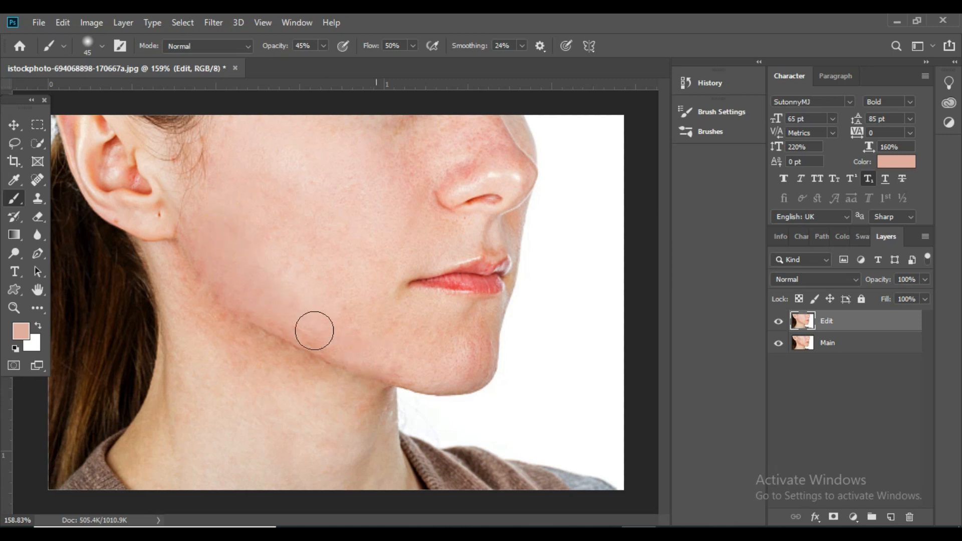
Step: Sample the neck's skin tone and paint it along the reddish area below the back of the jawline with a size 35 brush
{"action": "key", "text": "ctrl+plus"}
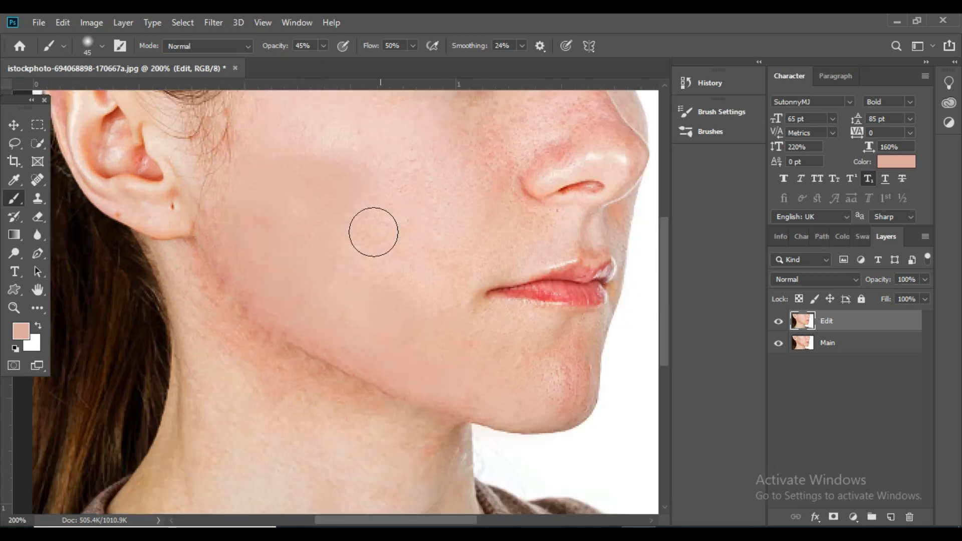
{"action": "left_click", "coordinate": [18, 179]}
{"action": "left_click", "coordinate": [357, 422]}
{"action": "key", "text": "b"}
{"action": "key", "text": "bracketleft"}
{"action": "key", "text": "bracketleft"}
{"action": "mouse_move", "coordinate": [210, 305]}
{"action": "left_mouse_down"}
{"action": "mouse_move", "coordinate": [397, 409]}
{"action": "mouse_move", "coordinate": [282, 372]}
{"action": "left_mouse_up"}
Step: Set the brush to 29% opacity and 47% flow, dab the skin tone onto the upper neck and reduce the brush size
{"action": "left_click", "coordinate": [313, 61]}
{"action": "left_click", "coordinate": [413, 45]}
{"action": "left_click", "coordinate": [411, 60]}
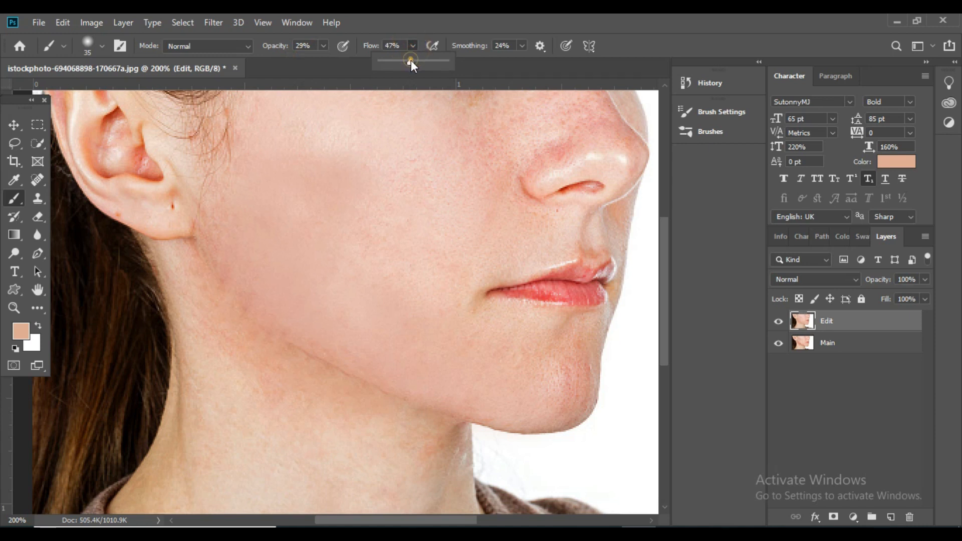
{"action": "left_click", "coordinate": [359, 417]}
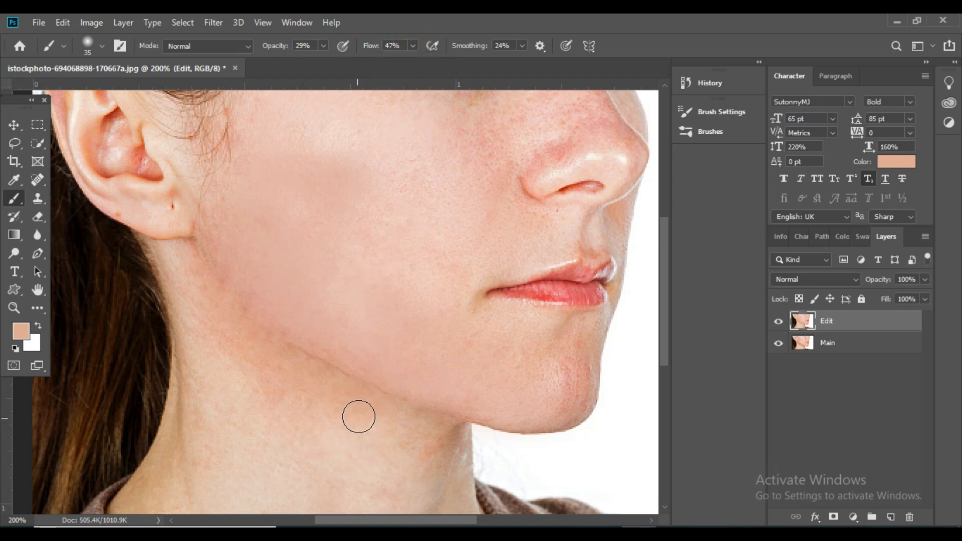
{"action": "key", "text": "bracketleft"}
Step: View the whole photo and toggle the Edit layer's visibility repeatedly to compare the retouched face with the original
{"action": "key", "text": "ctrl+minus"}
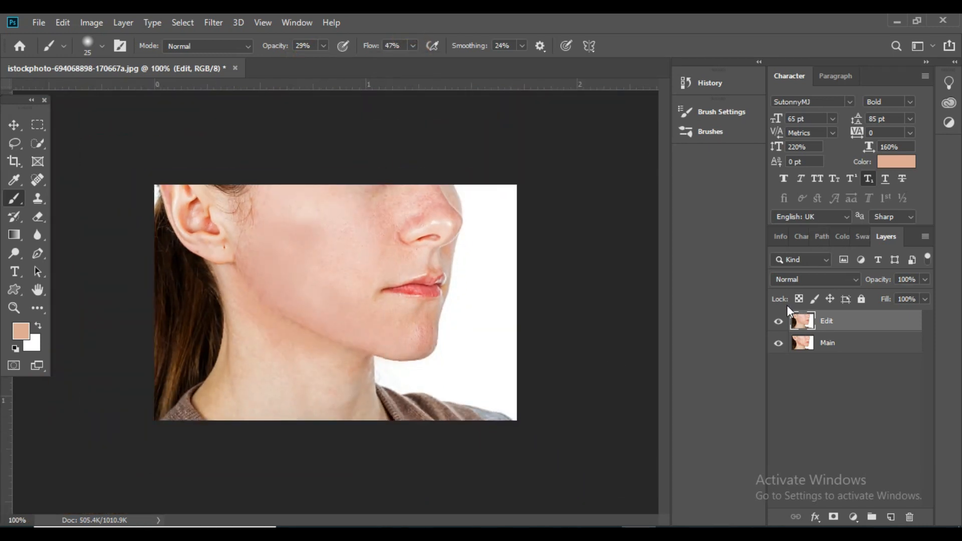
{"action": "left_click", "coordinate": [784, 320]}
{"action": "left_click", "coordinate": [783, 321]}
{"action": "left_click", "coordinate": [783, 321]}
{"action": "left_click", "coordinate": [784, 321]}
{"action": "left_click", "coordinate": [781, 321]}
{"action": "left_click", "coordinate": [781, 322]}
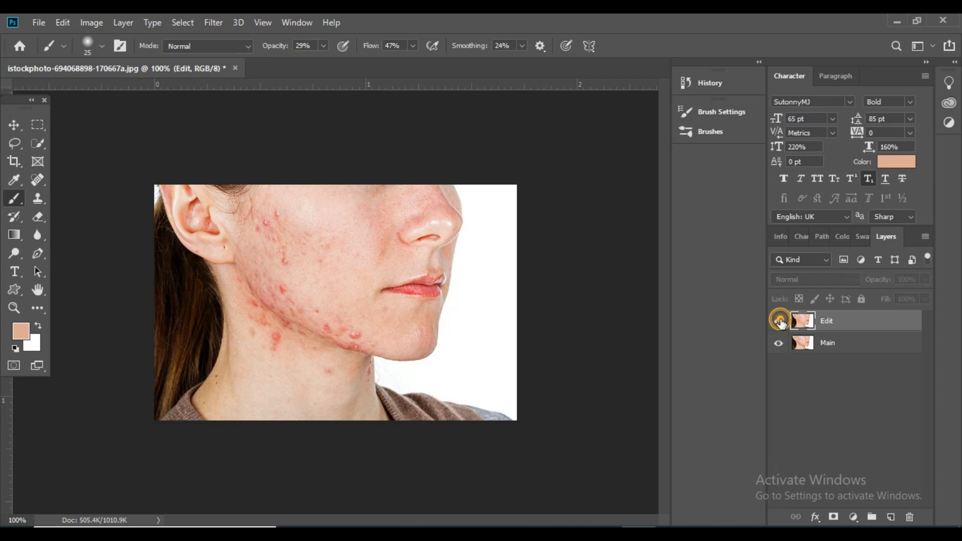
{"action": "left_click", "coordinate": [780, 322]}
{"action": "left_click", "coordinate": [780, 322]}
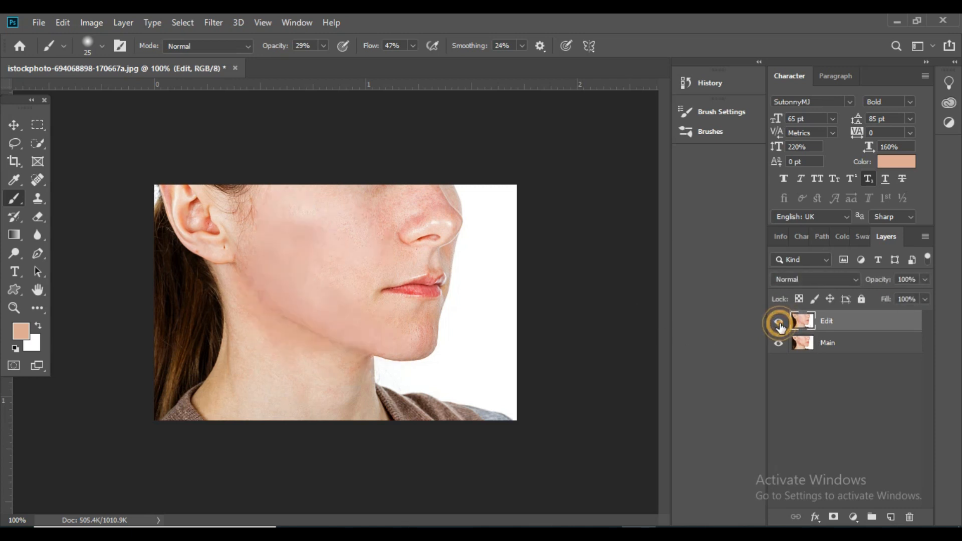
Step: Sample a light skin tone from the side of the nose and paint it over the redness around the nose with a size 20 brush
{"action": "left_click", "coordinate": [409, 264]}
{"action": "left_click", "coordinate": [409, 265]}
{"action": "left_click_drag", "start_coordinate": [382, 253], "coordinate": [396, 362]}
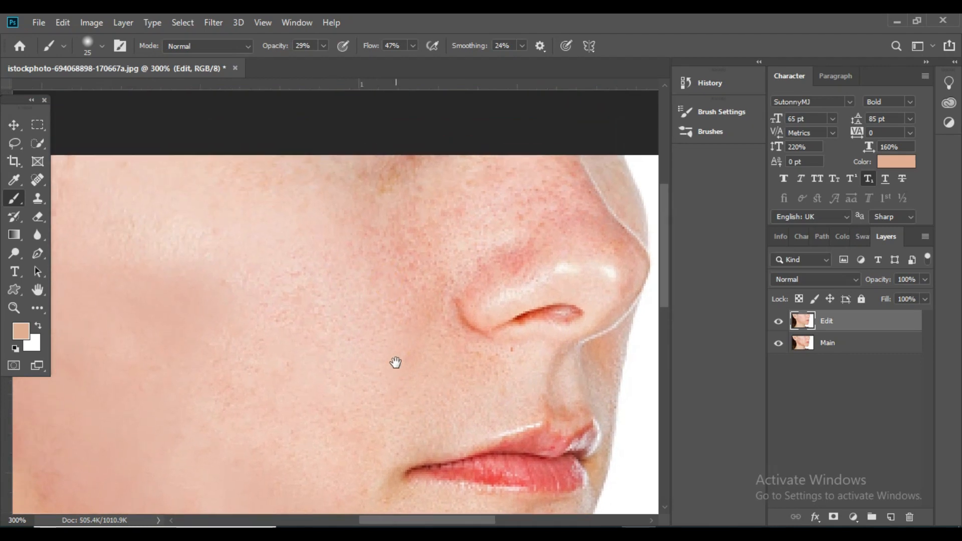
{"action": "right_click", "coordinate": [17, 183]}
{"action": "left_click", "coordinate": [56, 188]}
{"action": "left_click", "coordinate": [19, 180]}
{"action": "left_click", "coordinate": [69, 180]}
{"action": "left_click", "coordinate": [527, 181]}
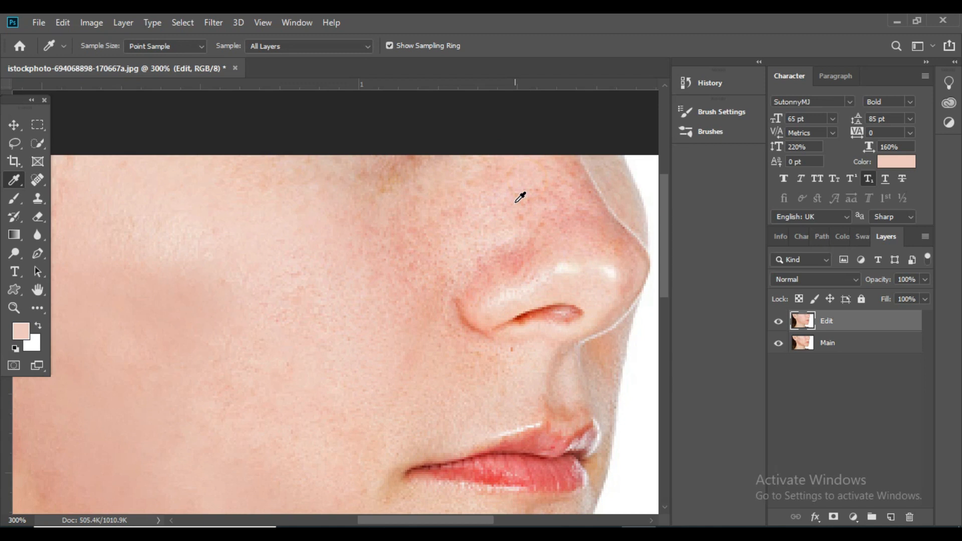
{"action": "key", "text": "b"}
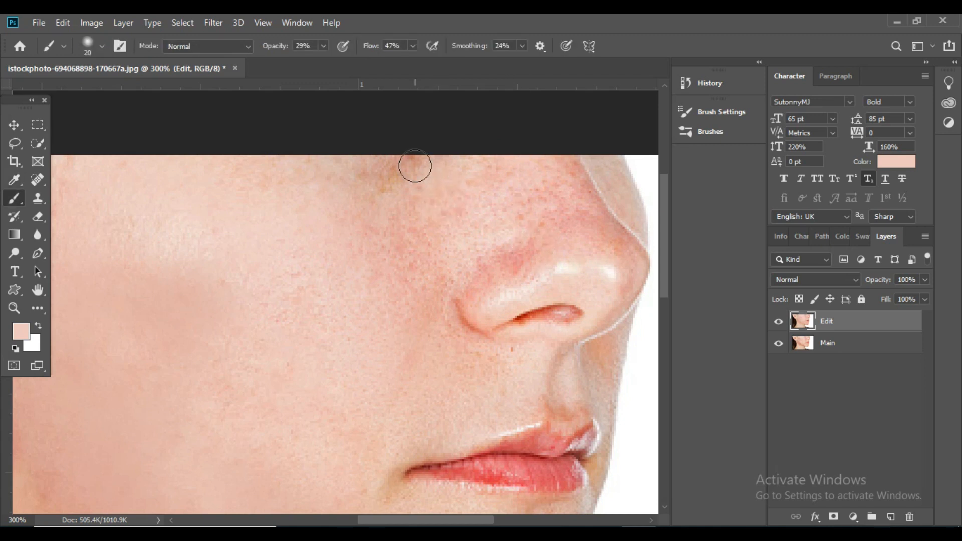
{"action": "key", "text": "bracketleft"}
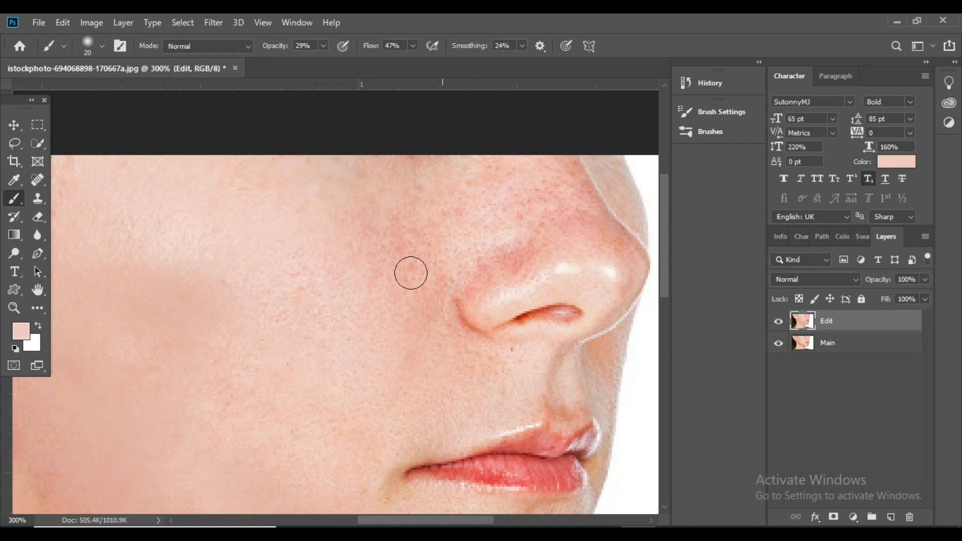
{"action": "mouse_move", "coordinate": [540, 261]}
{"action": "left_mouse_down"}
{"action": "mouse_move", "coordinate": [515, 246]}
{"action": "mouse_move", "coordinate": [479, 253]}
{"action": "left_mouse_up"}
Step: Sample a slightly pinker skin tone and paint it over the side of the nose and the skin just below it
{"action": "left_click", "coordinate": [15, 182]}
{"action": "left_click_drag", "start_coordinate": [15, 184], "coordinate": [65, 179]}
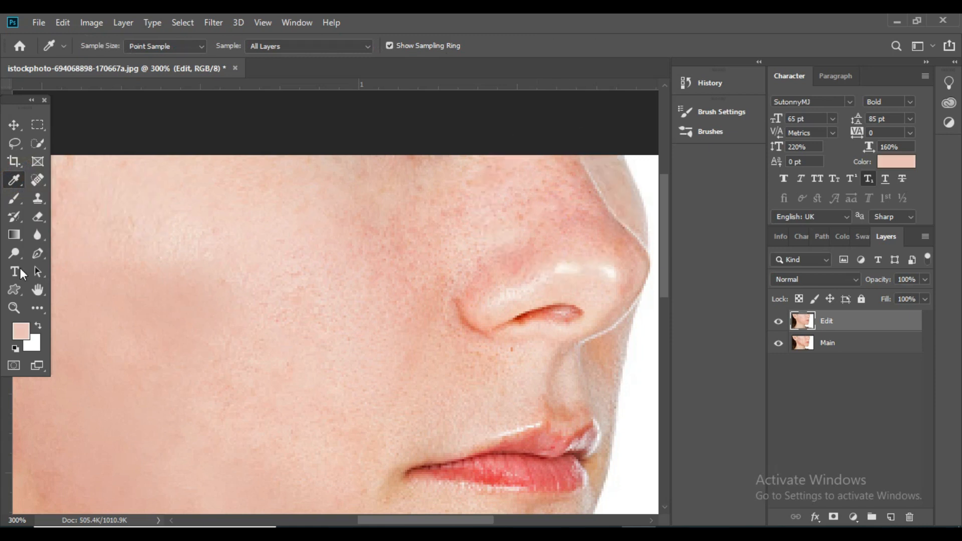
{"action": "key", "text": "b"}
{"action": "mouse_move", "coordinate": [533, 193]}
{"action": "left_mouse_down"}
{"action": "mouse_move", "coordinate": [521, 230]}
{"action": "mouse_move", "coordinate": [515, 220]}
{"action": "mouse_move", "coordinate": [468, 263]}
{"action": "left_mouse_up"}
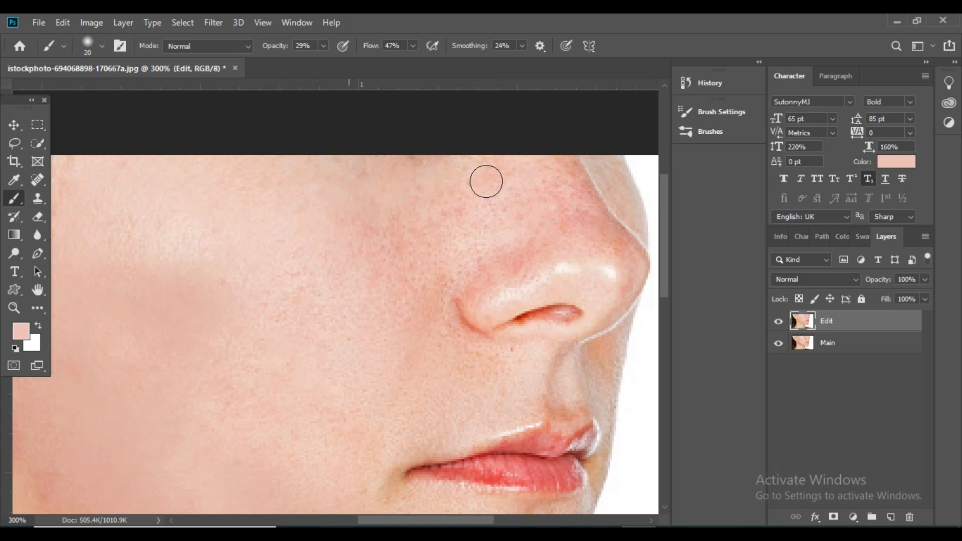
{"action": "left_click", "coordinate": [510, 351]}
{"action": "left_click", "coordinate": [449, 362]}
Step: Paint the skin tone over the upper cheek beside the hairline, then fit the whole photo in view
{"action": "left_click_drag", "start_coordinate": [138, 304], "coordinate": [330, 257]}
{"action": "mouse_move", "coordinate": [271, 123]}
{"action": "left_mouse_down"}
{"action": "mouse_move", "coordinate": [245, 184]}
{"action": "mouse_move", "coordinate": [284, 122]}
{"action": "left_mouse_up"}
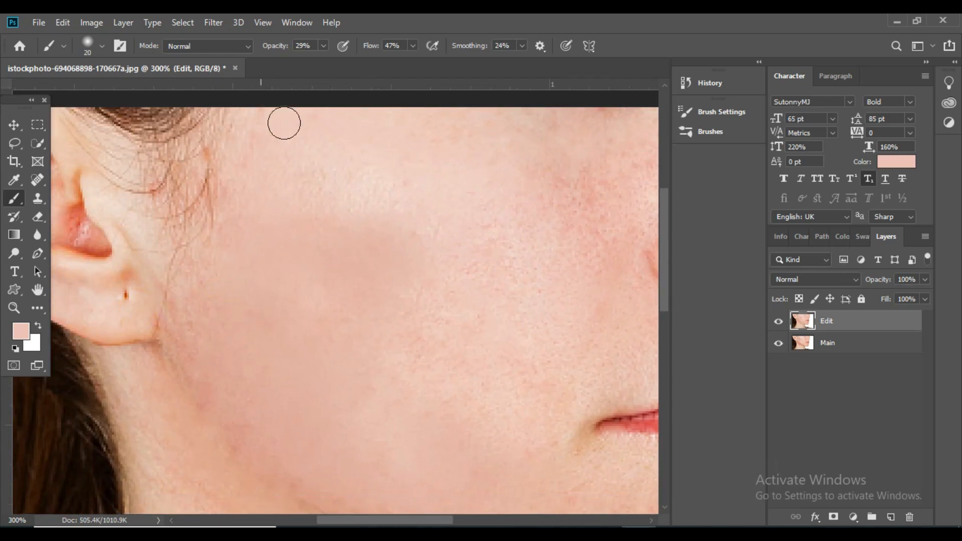
{"action": "key", "text": "ctrl+0"}
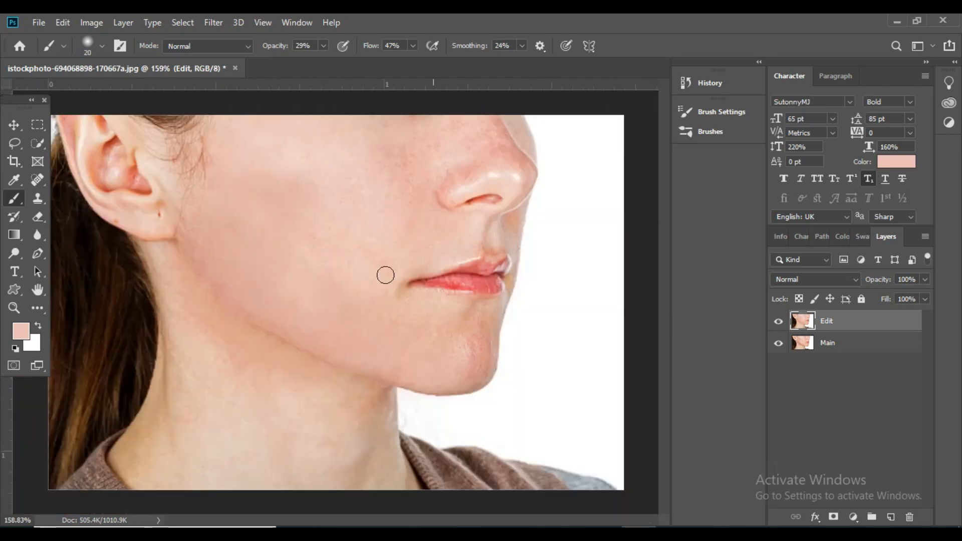
Step: Toggle the Edit layer's visibility to compare the retouched skin with the original photo
{"action": "left_click", "coordinate": [778, 322]}
{"action": "left_click", "coordinate": [778, 323]}
{"action": "left_click", "coordinate": [778, 323]}
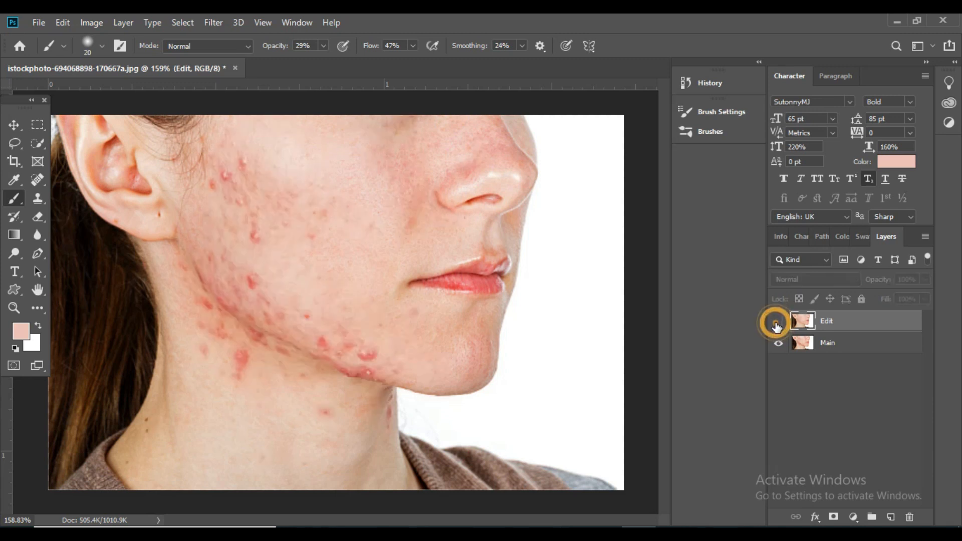
{"action": "left_click", "coordinate": [778, 323]}
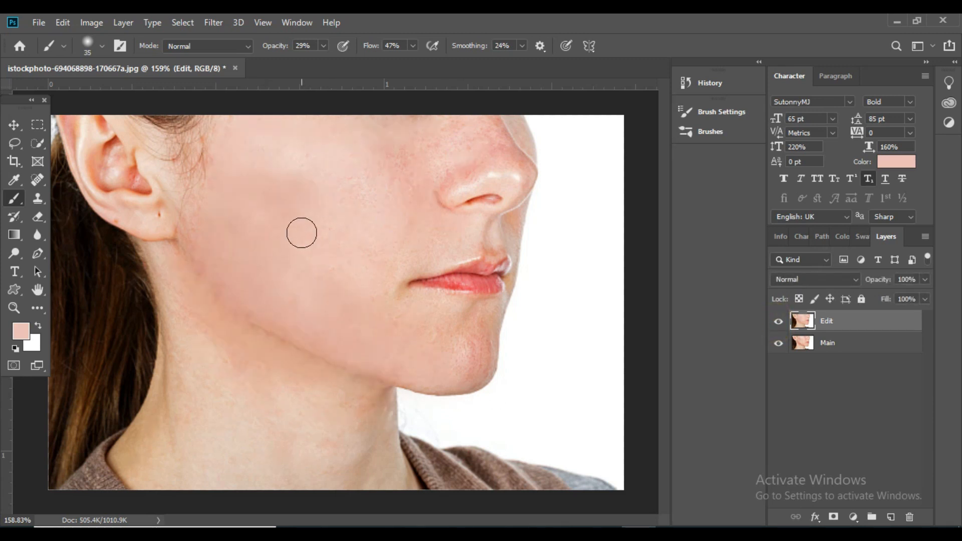
Step: Sample a lighter skin tone from the upper cheek and paint it over the cheek with a 60 px soft round brush
{"action": "left_click", "coordinate": [356, 277]}
{"action": "right_click", "coordinate": [13, 182]}
{"action": "left_click", "coordinate": [75, 179]}
{"action": "left_click", "coordinate": [338, 178]}
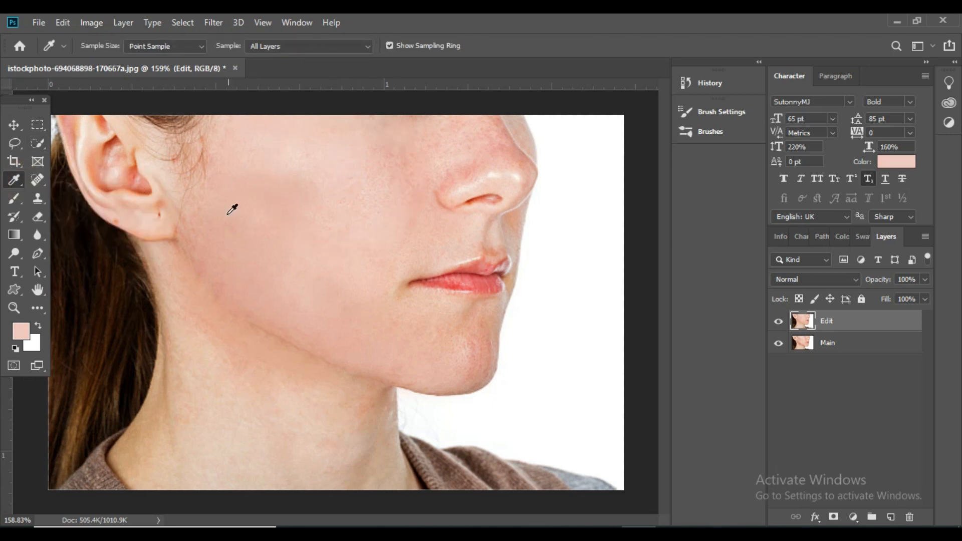
{"action": "key", "text": "b"}
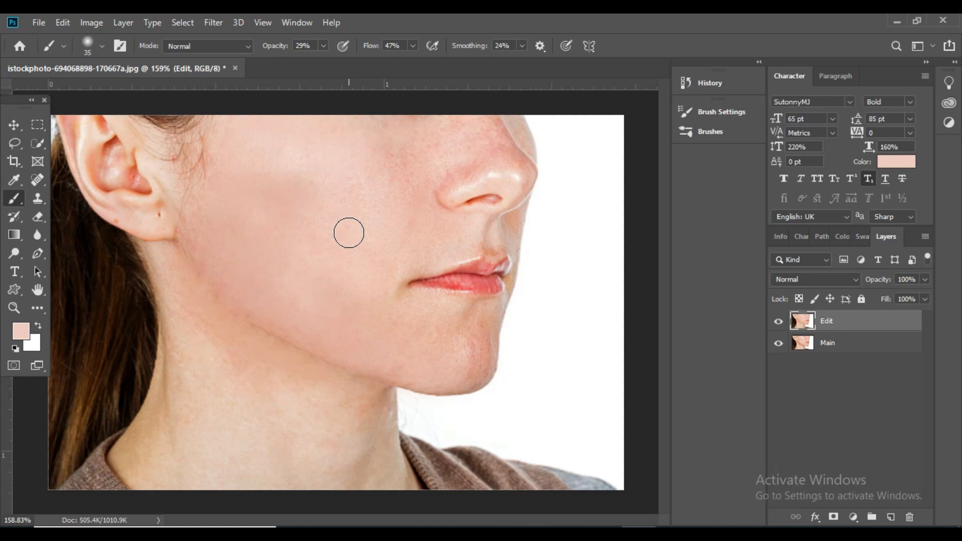
{"action": "key", "text": "bracketright"}
{"action": "key", "text": "bracketright"}
{"action": "mouse_move", "coordinate": [340, 198]}
{"action": "left_mouse_down"}
{"action": "mouse_move", "coordinate": [290, 218]}
{"action": "mouse_move", "coordinate": [305, 256]}
{"action": "mouse_move", "coordinate": [328, 243]}
{"action": "mouse_move", "coordinate": [320, 252]}
{"action": "mouse_move", "coordinate": [252, 195]}
{"action": "left_mouse_up"}
{"action": "left_click", "coordinate": [102, 47]}
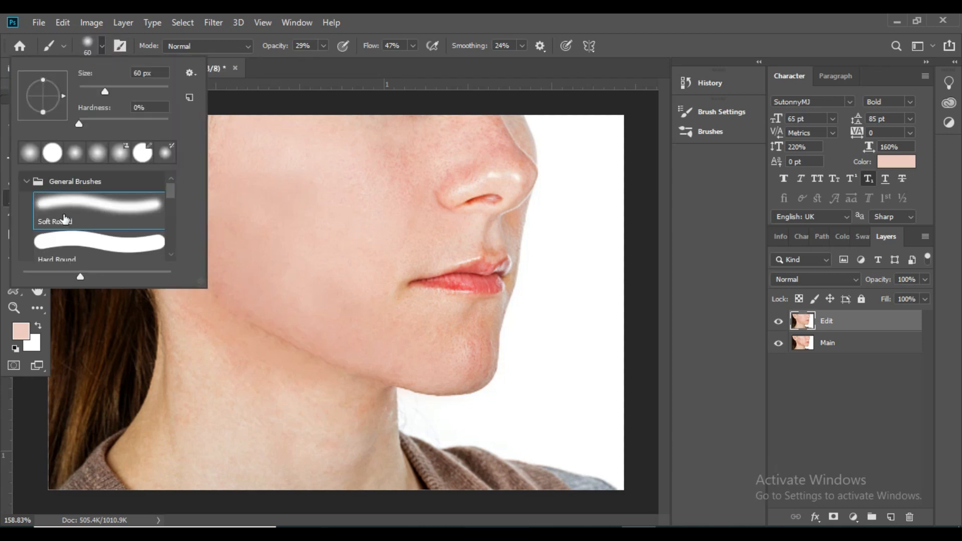
{"action": "left_click", "coordinate": [292, 218]}
{"action": "left_click_drag", "start_coordinate": [265, 195], "coordinate": [274, 266]}
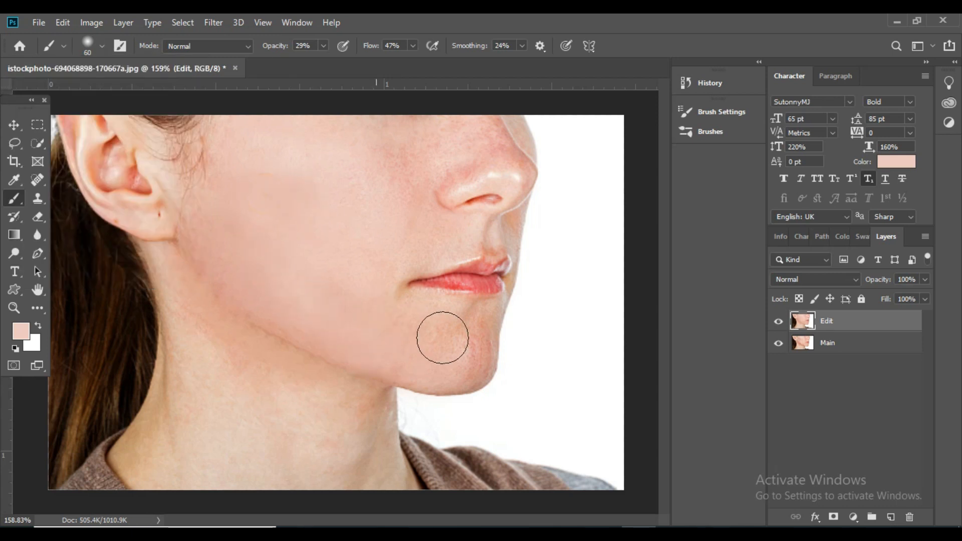
Step: Paint the light skin tone over the chin, beside the mouth and around the nose, reducing the brush to size 40
{"action": "left_click", "coordinate": [463, 337]}
{"action": "key", "text": "bracketleft"}
{"action": "key", "text": "bracketleft"}
{"action": "left_click", "coordinate": [392, 298]}
{"action": "left_click", "coordinate": [424, 222]}
{"action": "left_click", "coordinate": [453, 189]}
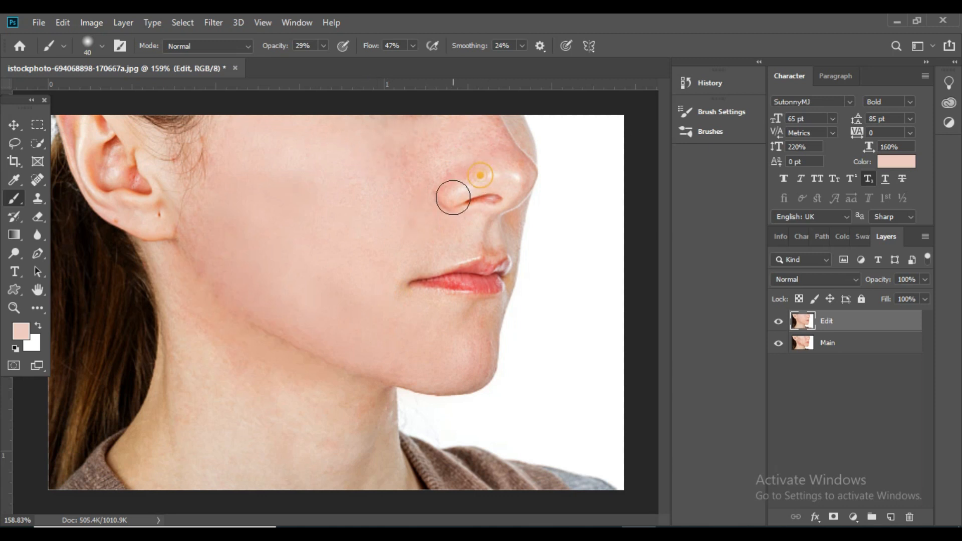
{"action": "left_click", "coordinate": [485, 241]}
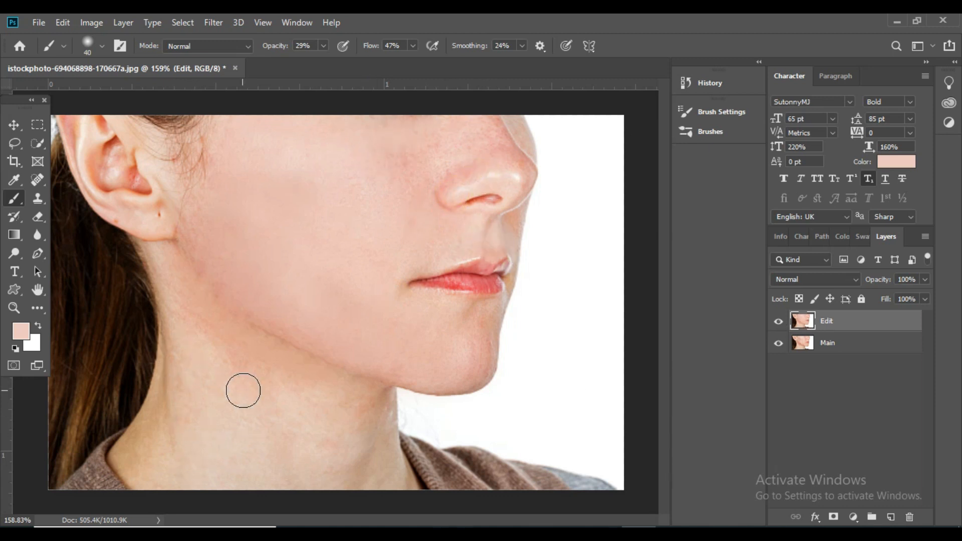
Step: Sample a beige skin tone from the lower neck and paint it over the uneven areas of the neck
{"action": "left_click", "coordinate": [20, 201]}
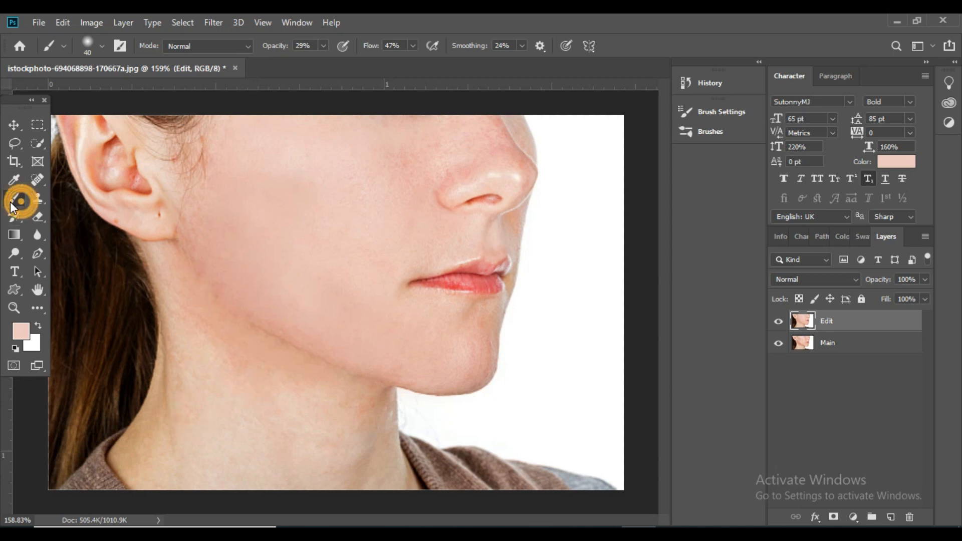
{"action": "right_click", "coordinate": [20, 180]}
{"action": "left_click", "coordinate": [50, 179]}
{"action": "left_click", "coordinate": [191, 436]}
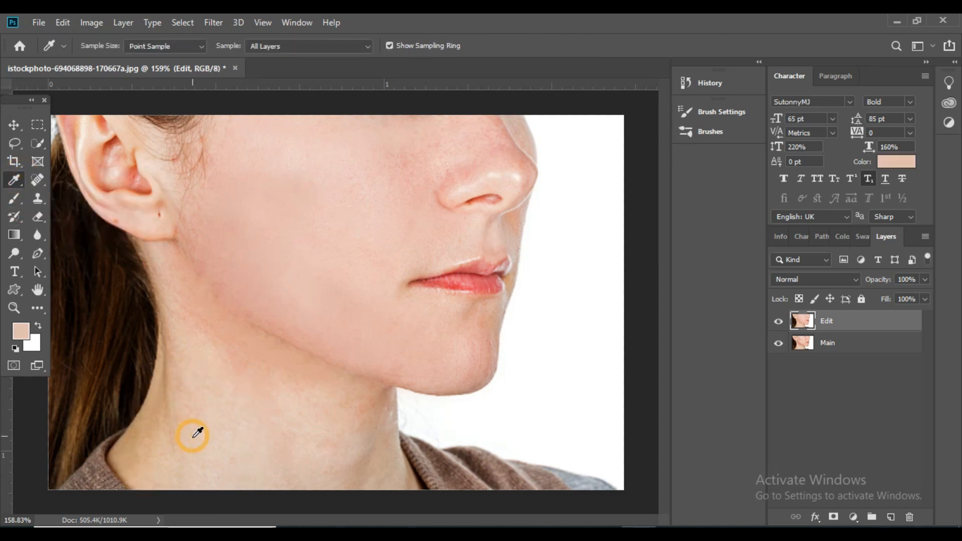
{"action": "left_click", "coordinate": [177, 441]}
{"action": "key", "text": "b"}
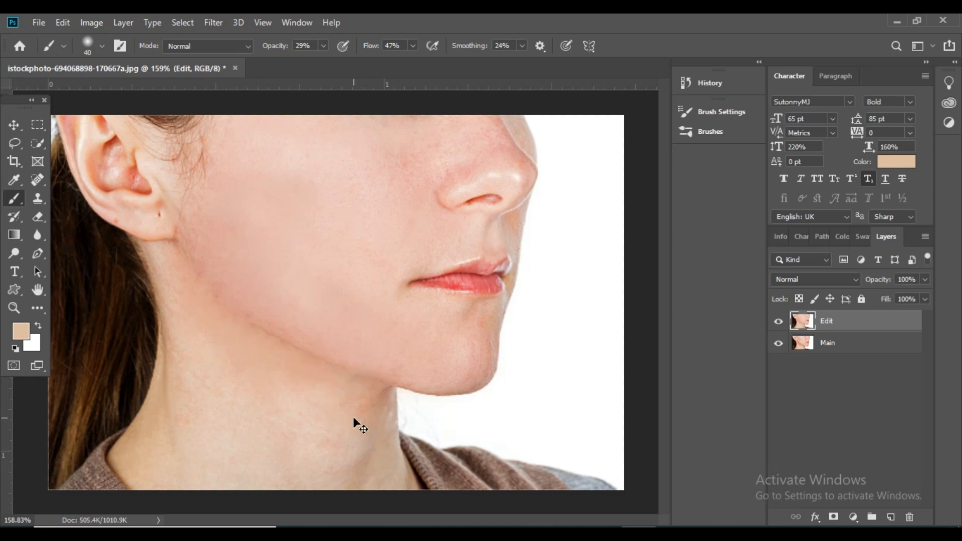
Step: View the whole photo at 66.7% and switch the Edit layer off and on to compare before and after
{"action": "key", "text": "ctrl+minus"}
{"action": "key", "text": "ctrl+minus"}
{"action": "key", "text": "ctrl+minus"}
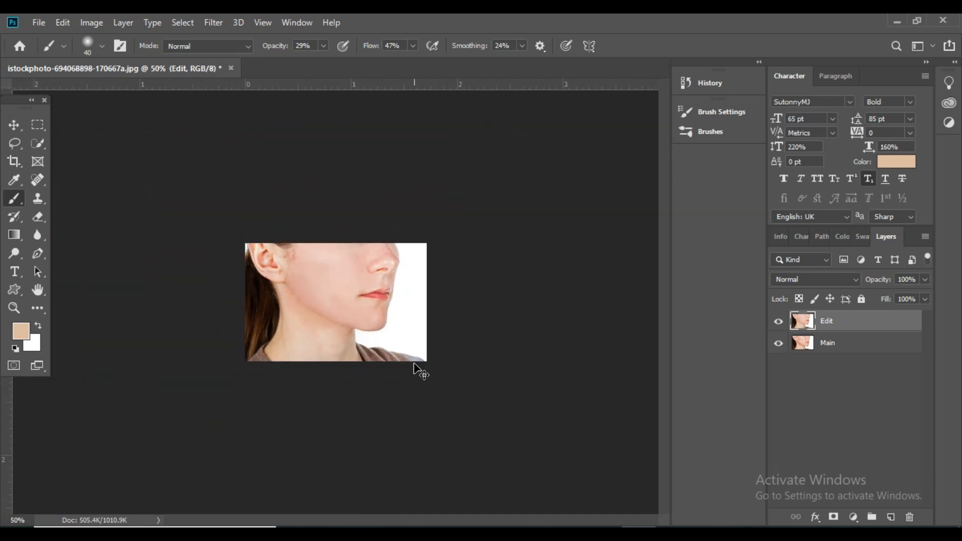
{"action": "key", "text": "ctrl+plus"}
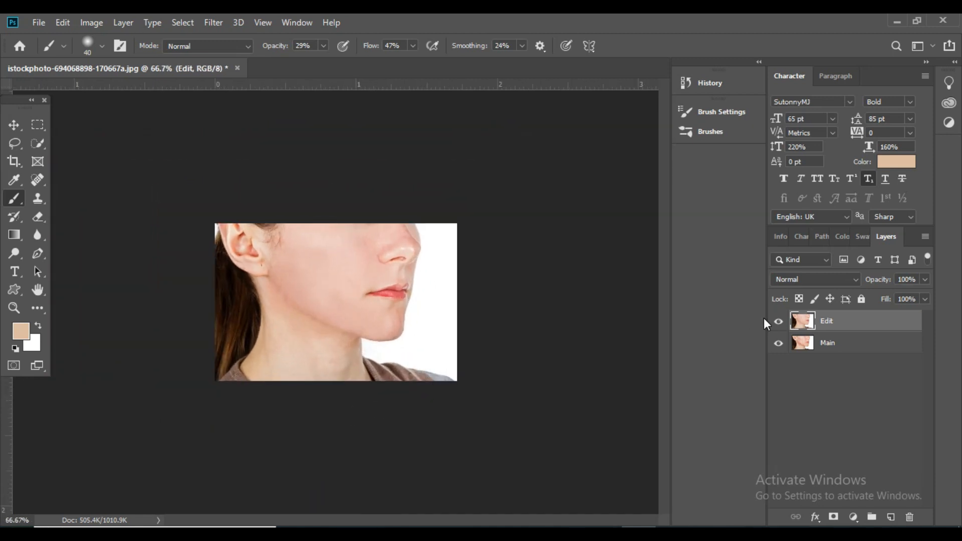
{"action": "left_click", "coordinate": [778, 326]}
{"action": "left_click", "coordinate": [777, 326]}
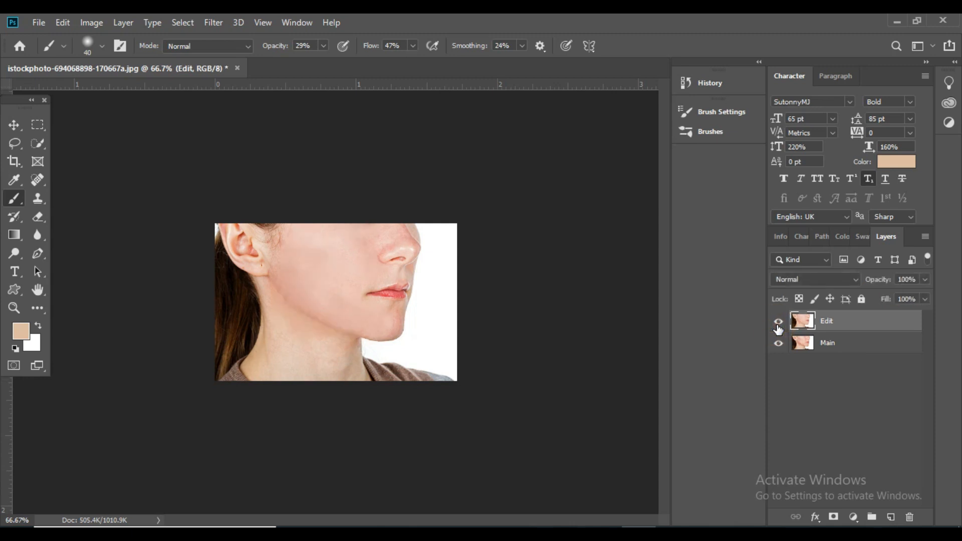